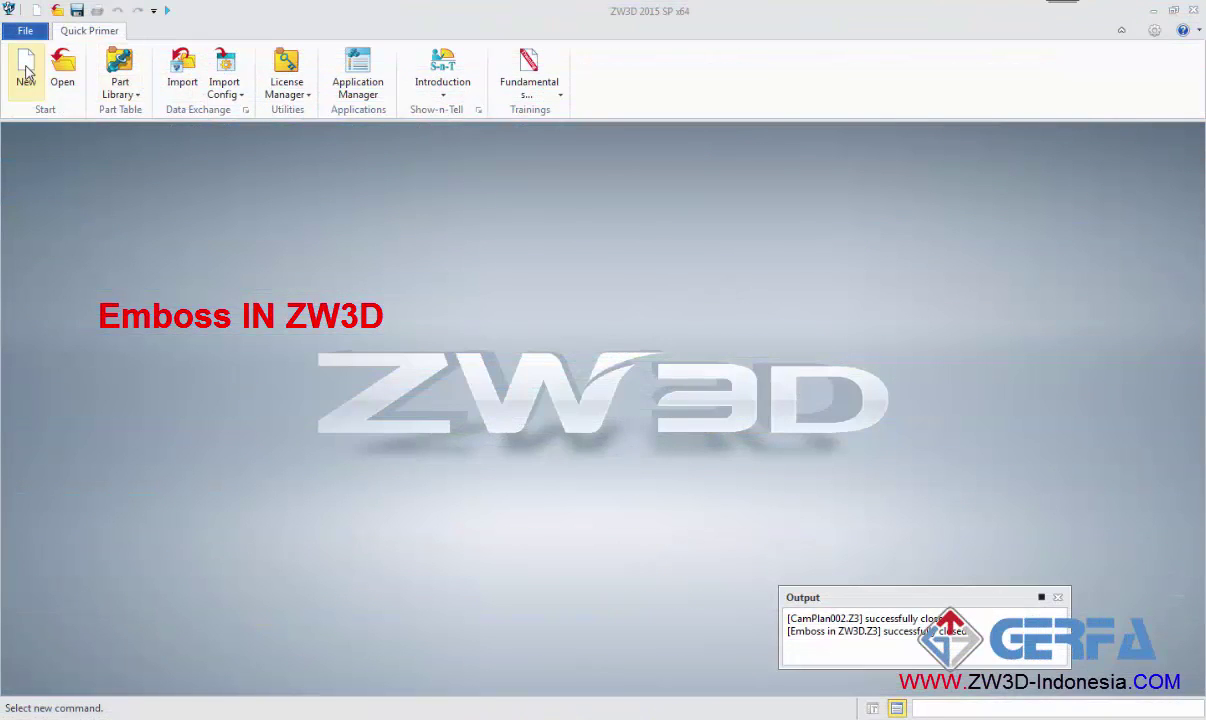
- Create a new Part/Assembly file named 'Emboss In ZW3D'
click(27, 72)
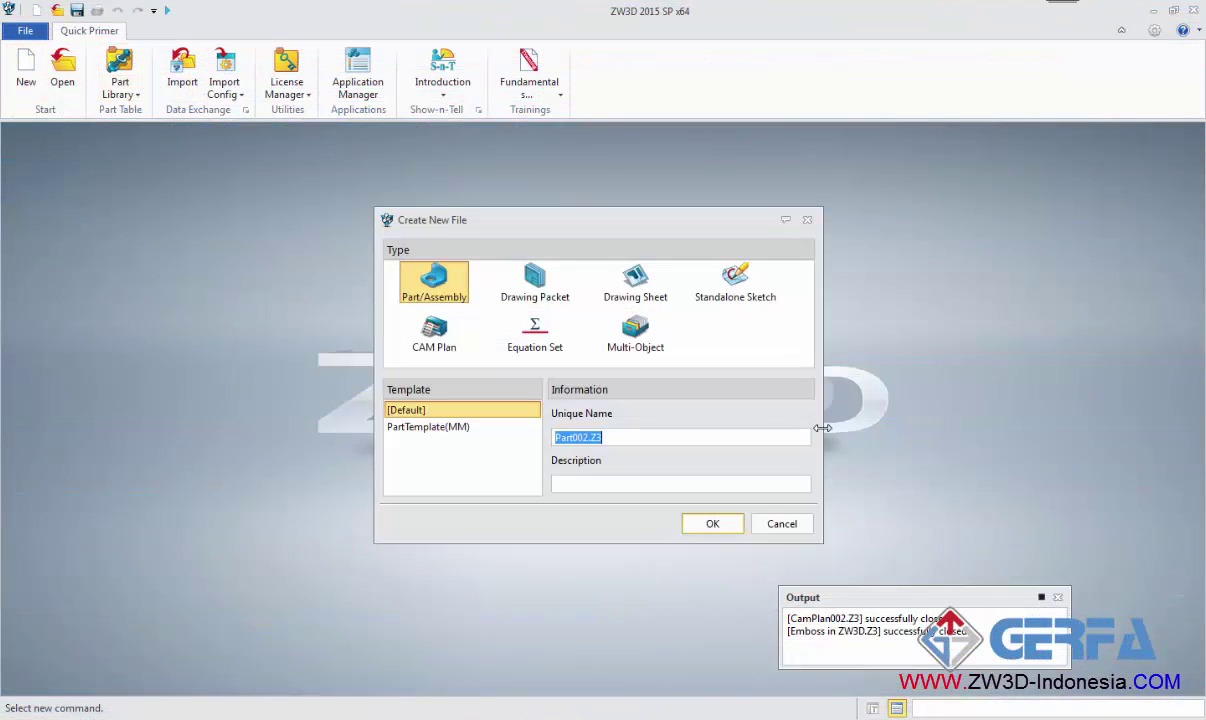
text(Emboss In ZW3D)
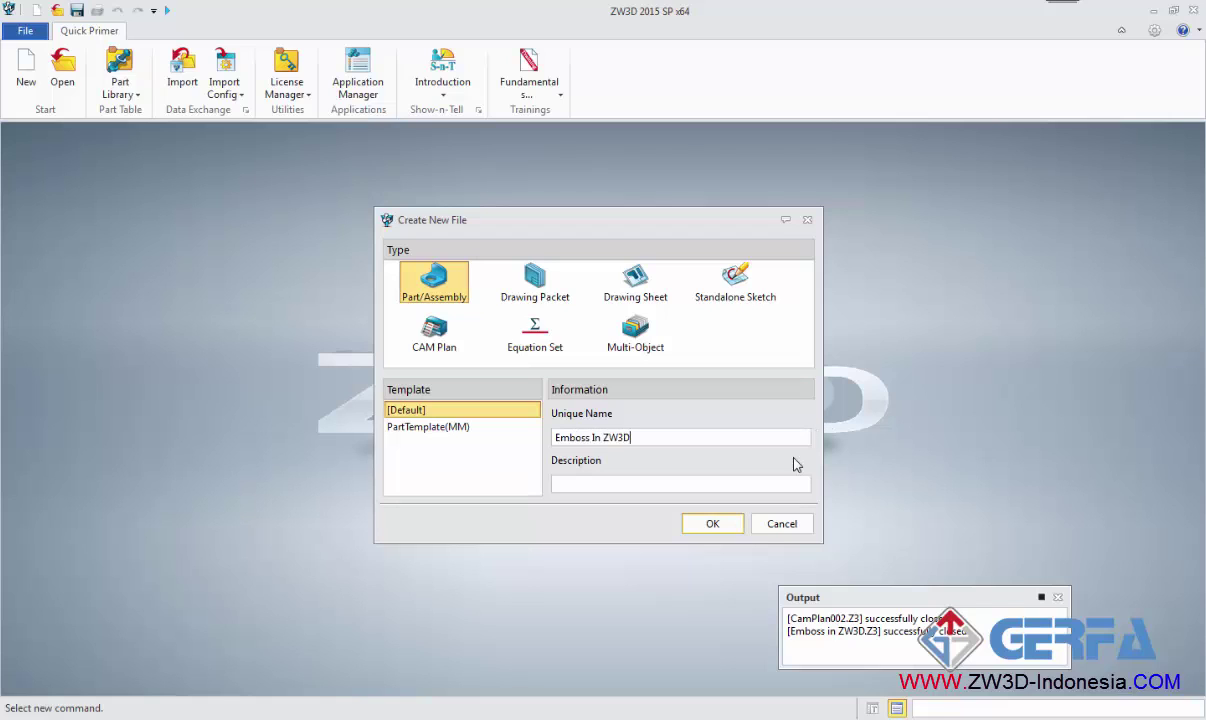
click(716, 524)
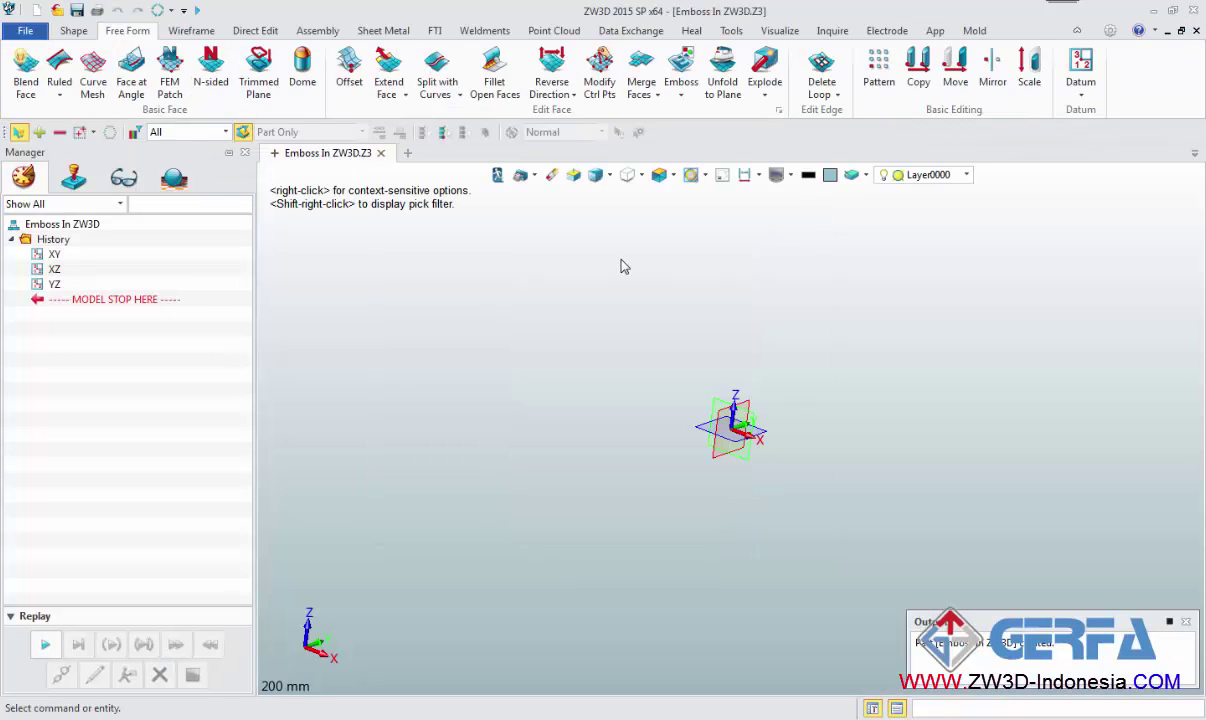
- Start a sketch on the XY plane and draw a centre rectangle at the origin
right_click(620, 264)
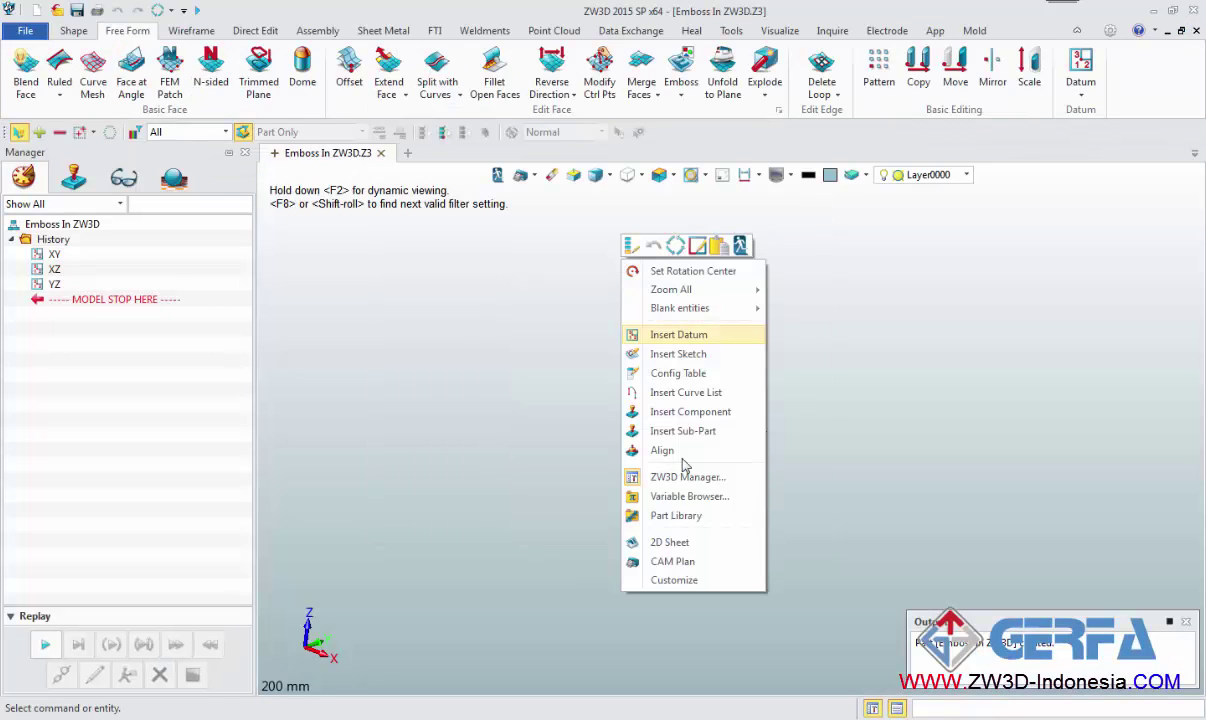
click(683, 355)
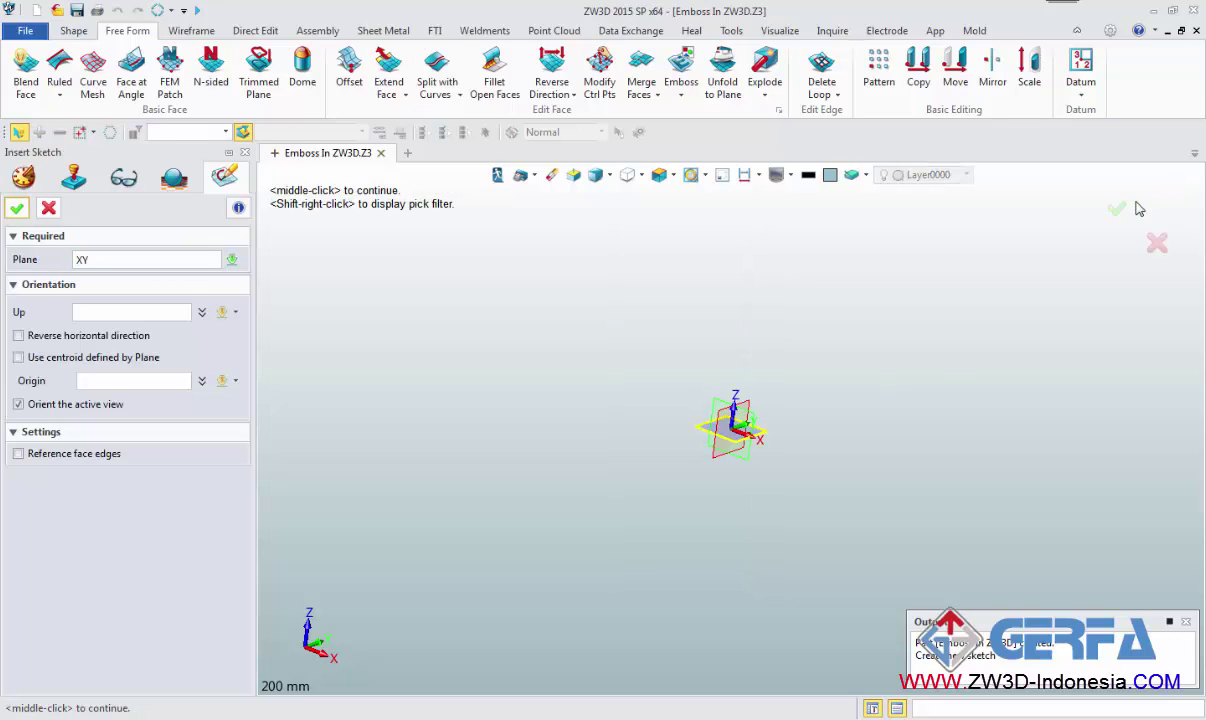
click(1118, 209)
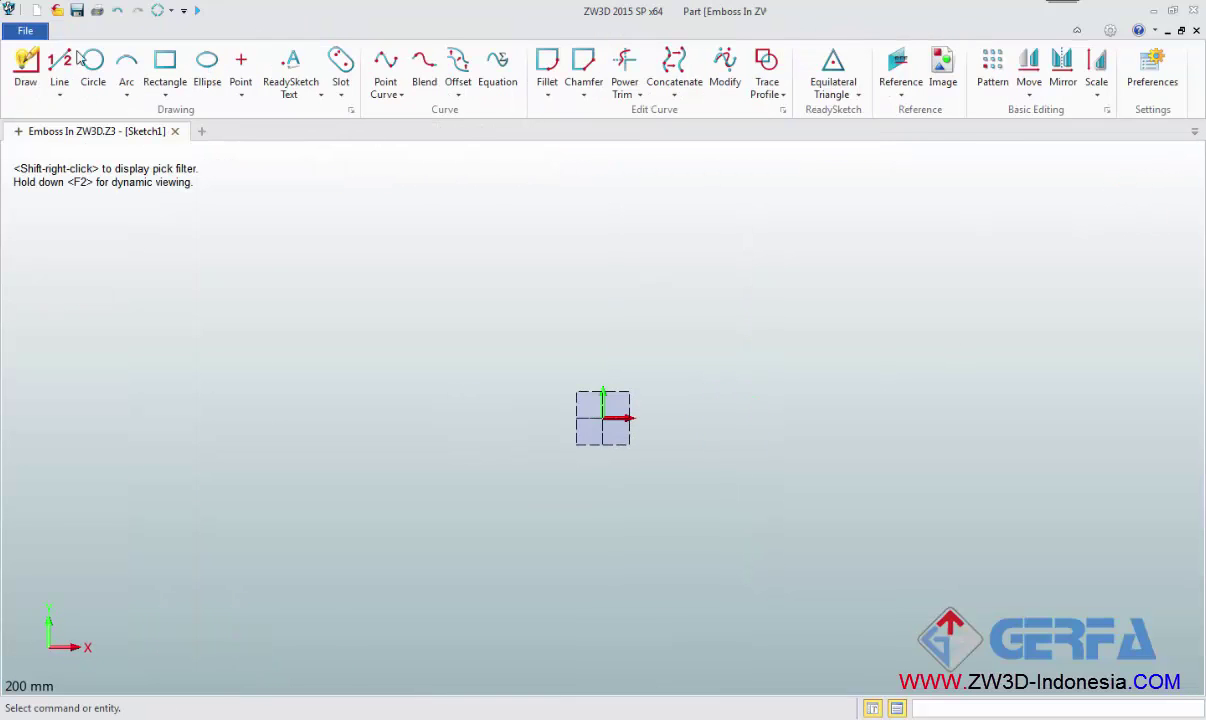
click(165, 65)
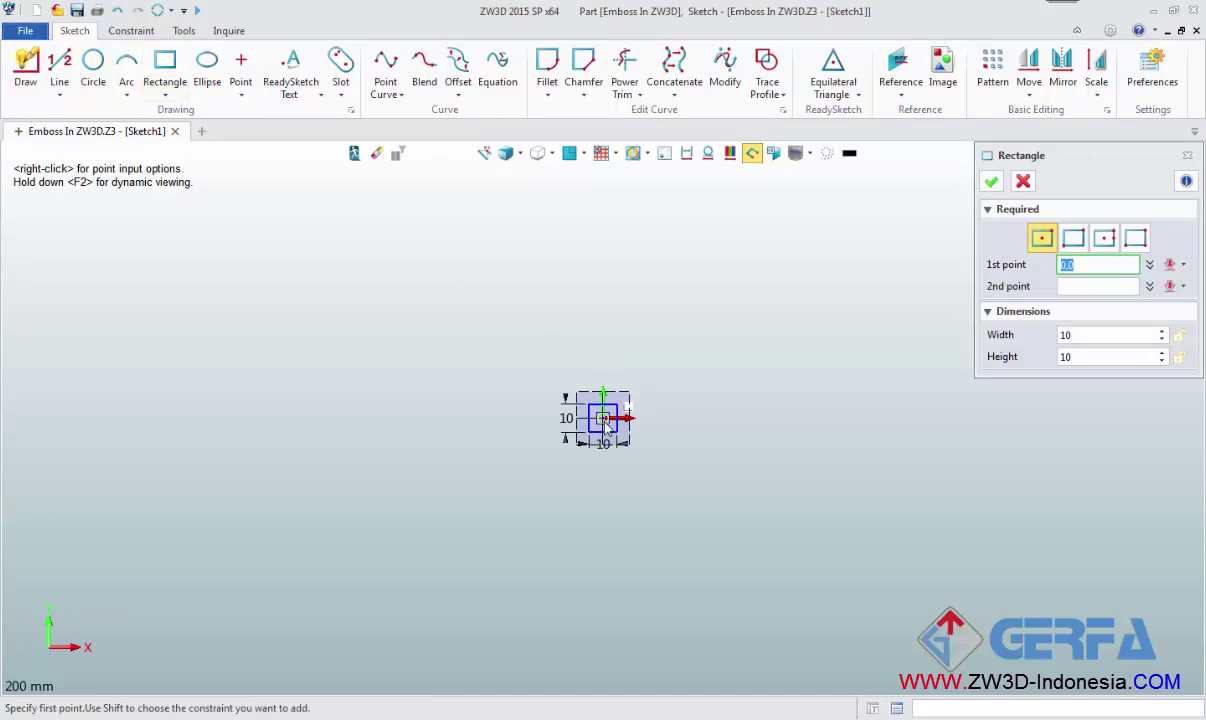
click(603, 418)
click(780, 295)
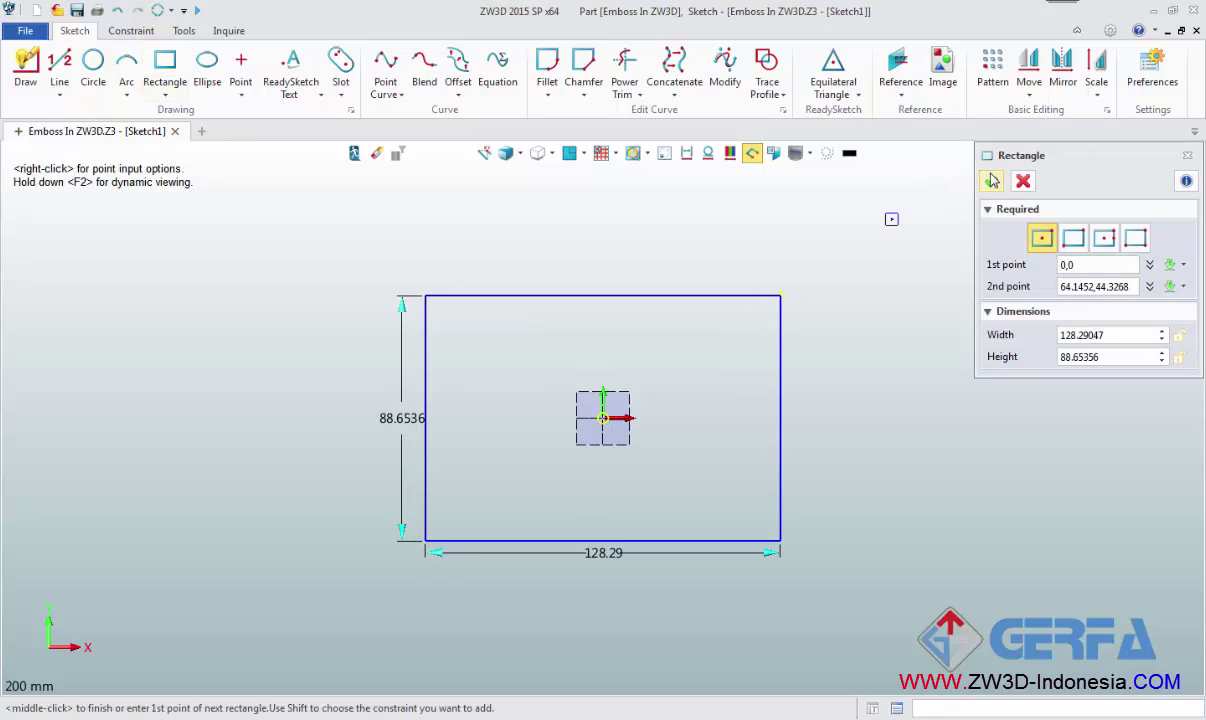
click(991, 180)
- Dimension the rectangle to 150 × 150 mm and exit the sketch
double_click(657, 566)
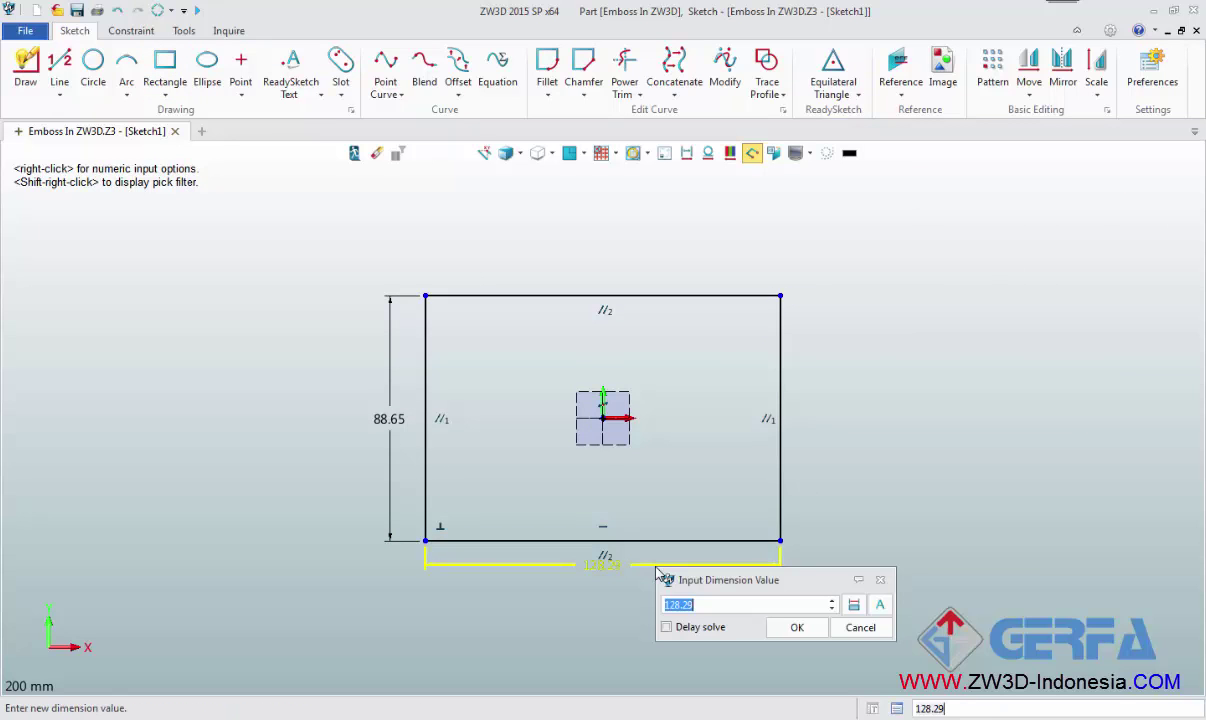
text(15)
text(0)
key(Return)
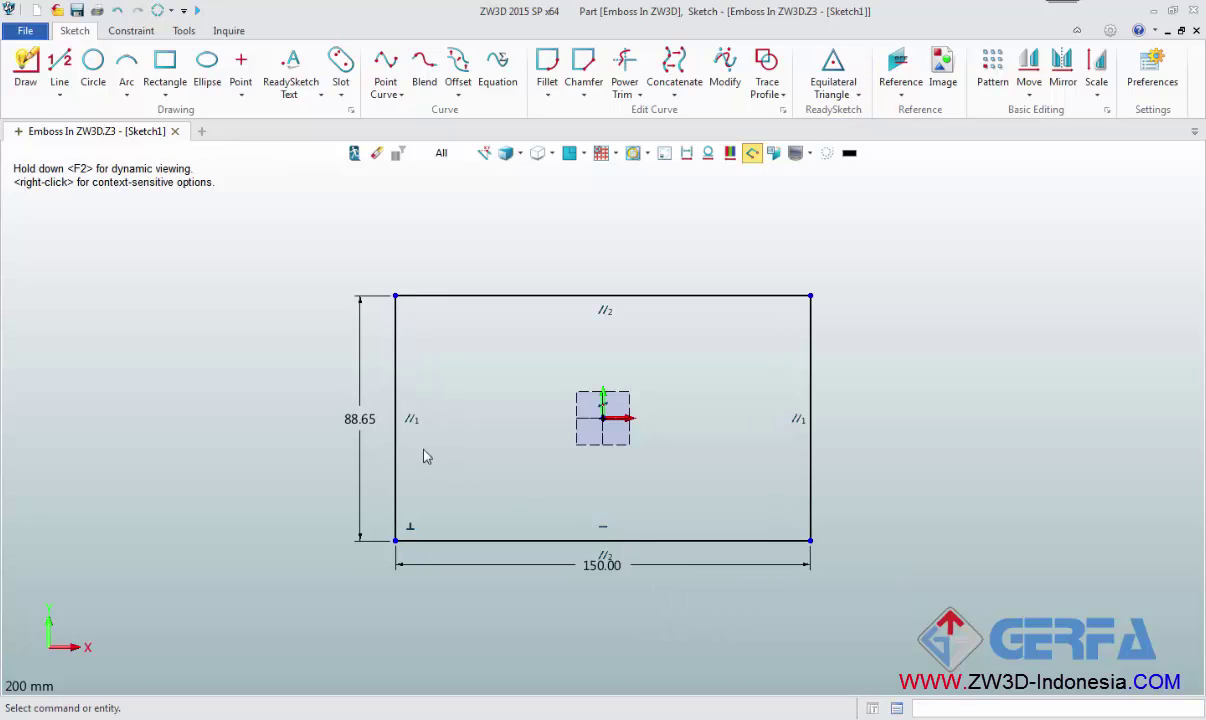
double_click(364, 407)
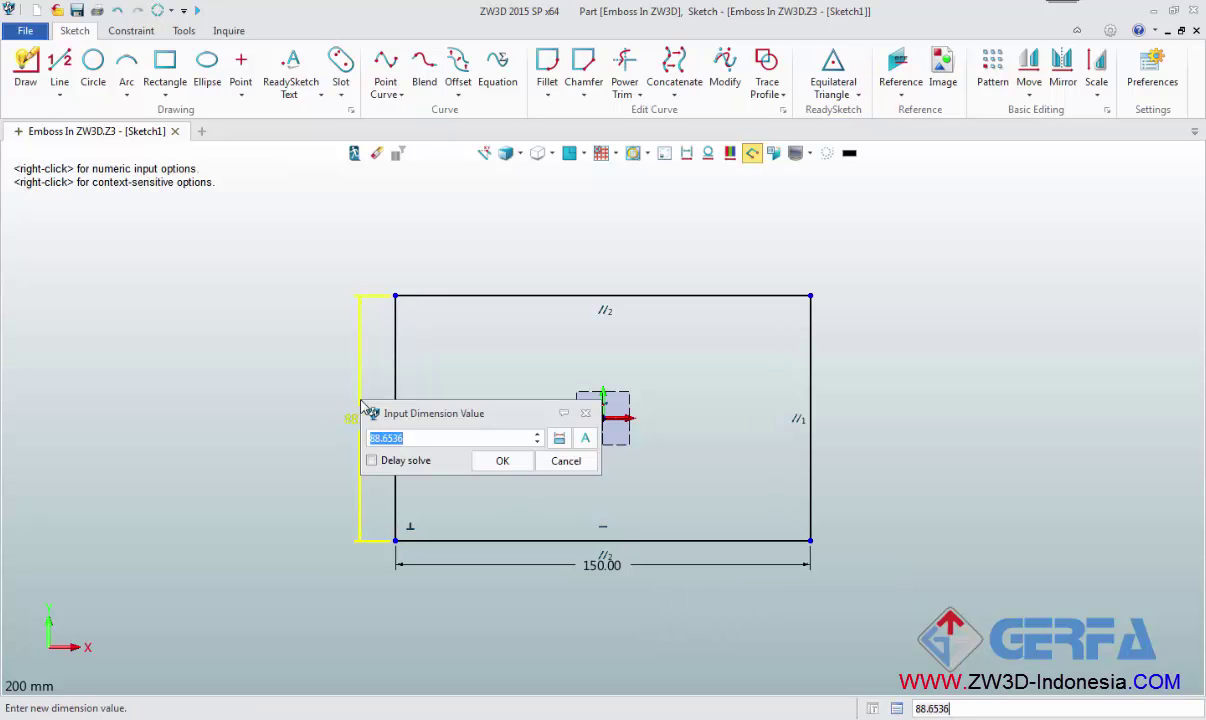
text(150)
key(Return)
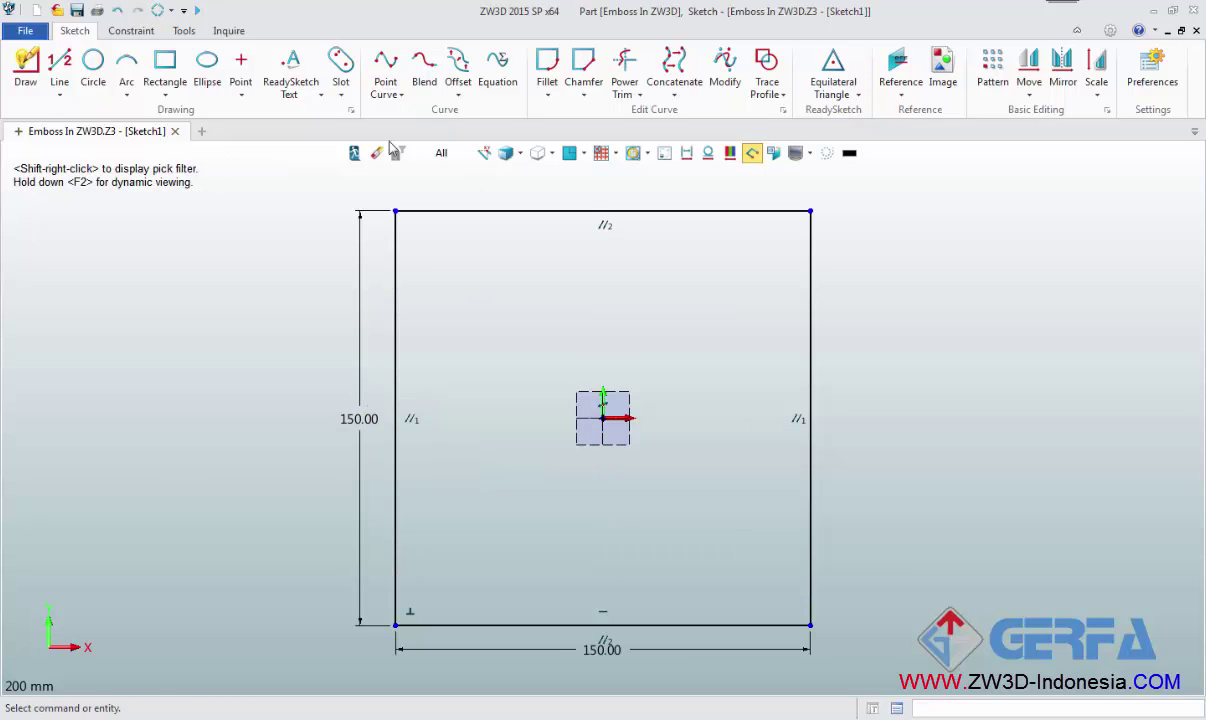
click(353, 154)
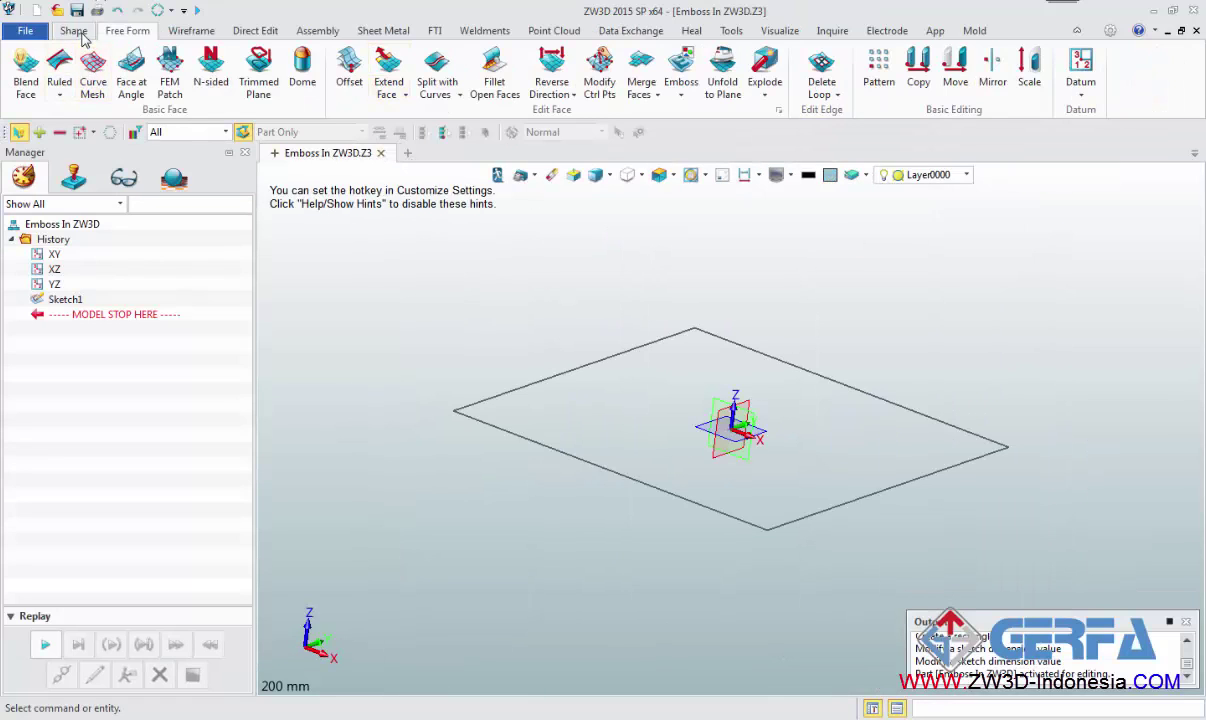
- Extrude Sketch1 one-sided to 20 mm, forming the solid base block
click(73, 31)
click(103, 90)
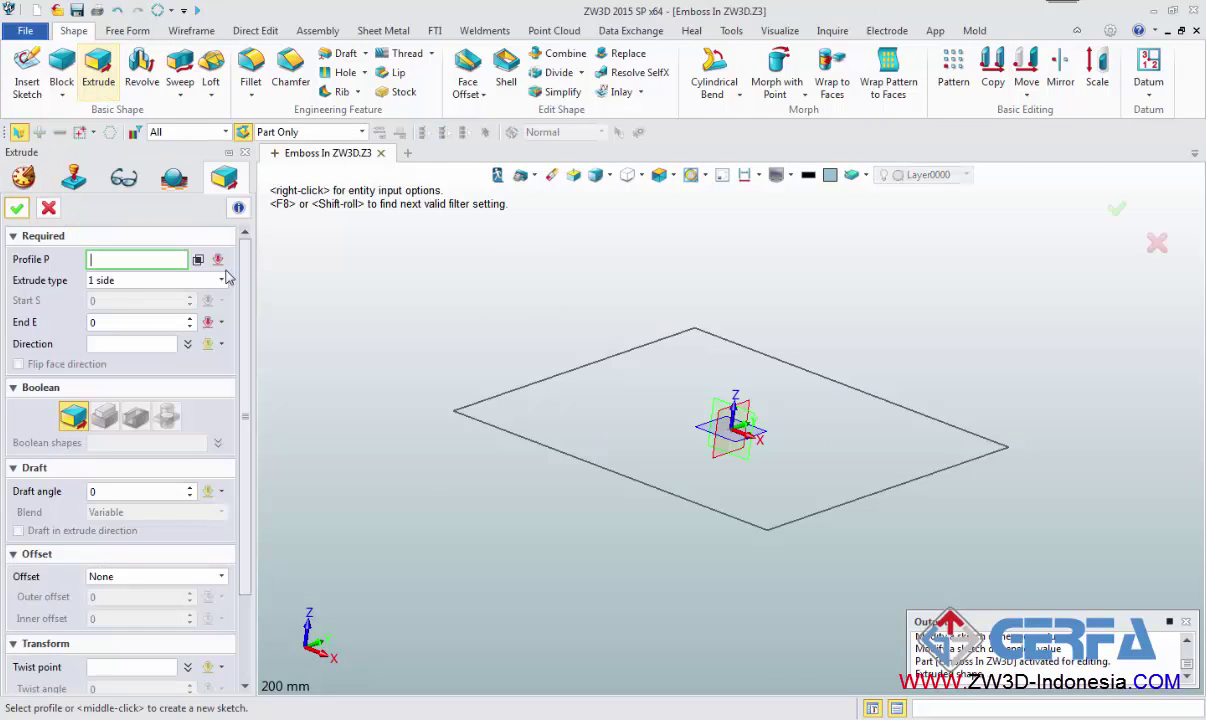
click(172, 280)
click(180, 291)
click(498, 428)
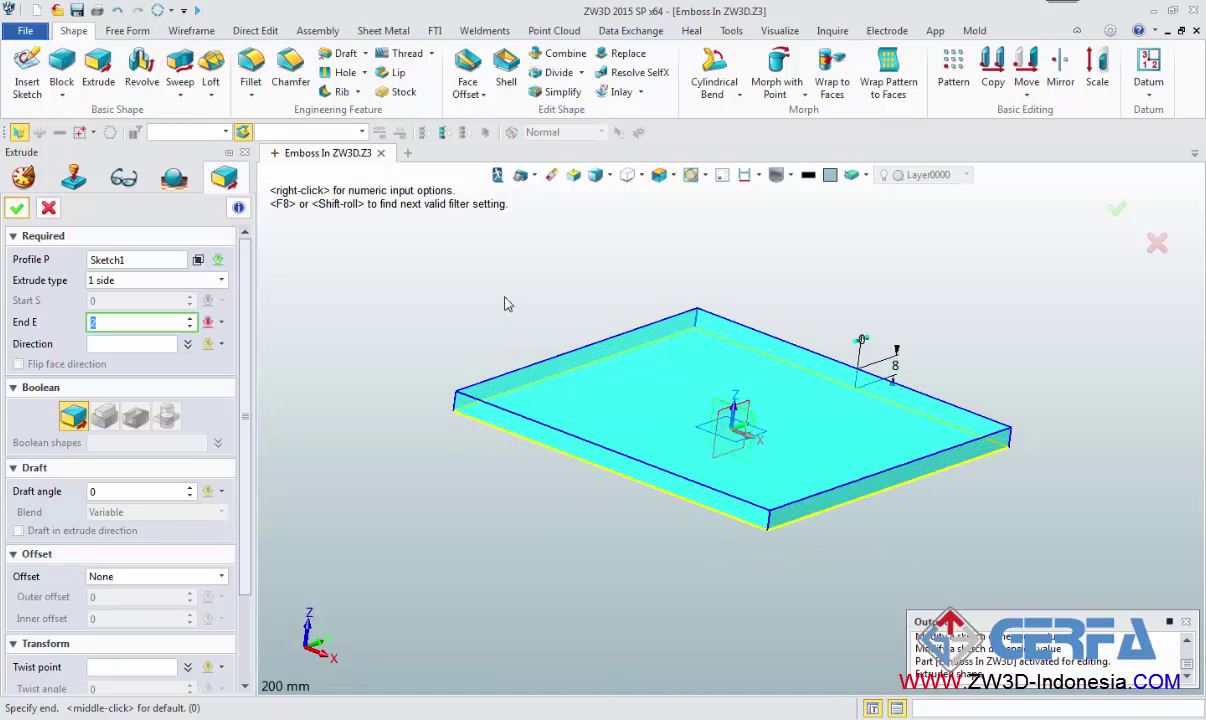
text(20)
click(505, 301)
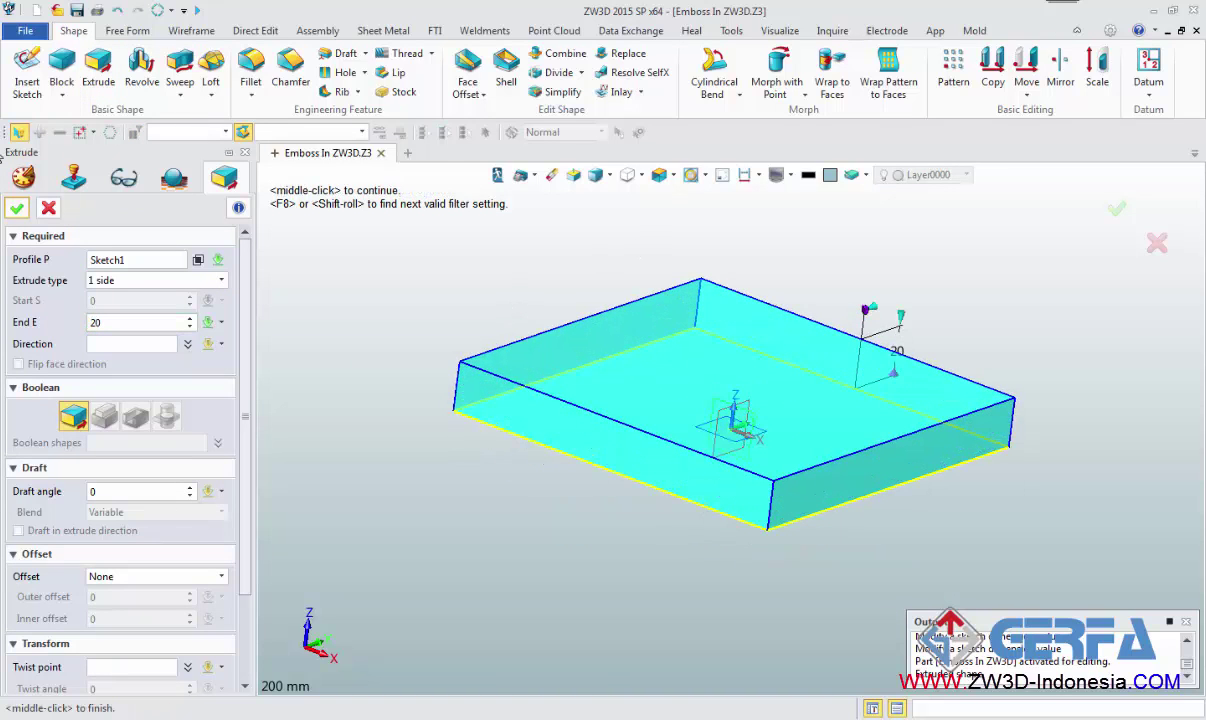
middle_click(358, 312)
mouse_move(358, 312)
middle_down()
mouse_move(357, 347)
mouse_move(342, 336)
middle_up()
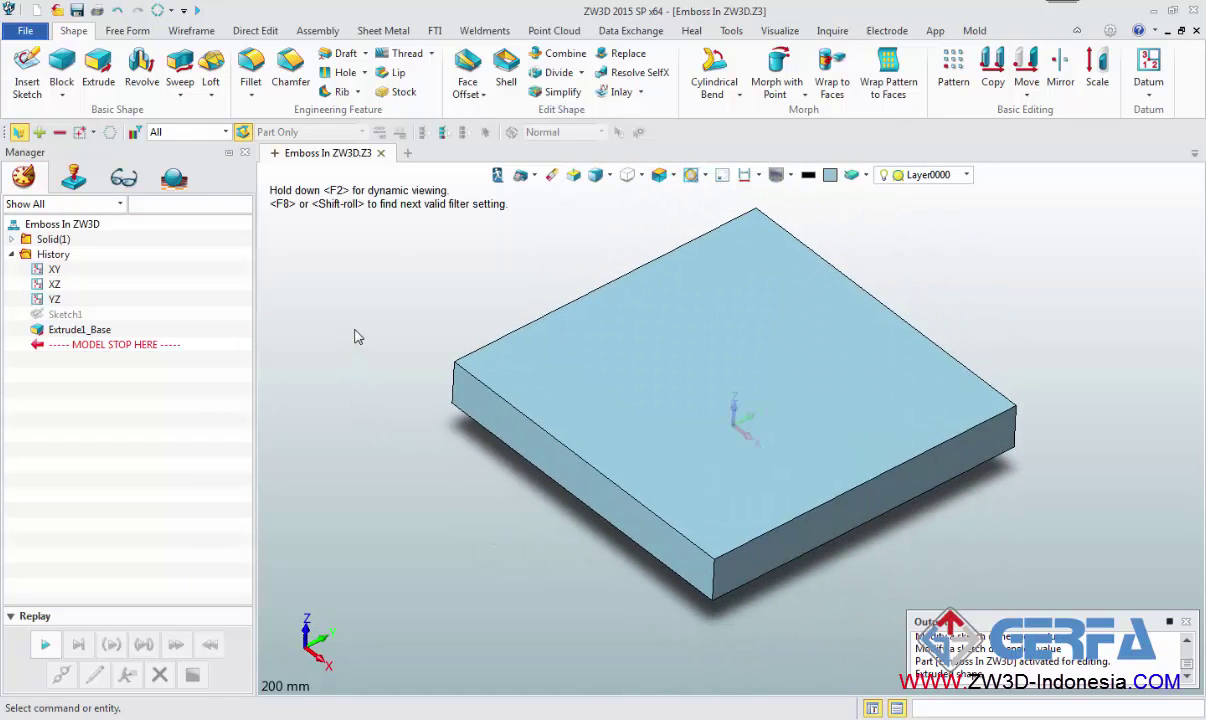
- Start an image emboss with the portrait photo on the block's top face
click(127, 30)
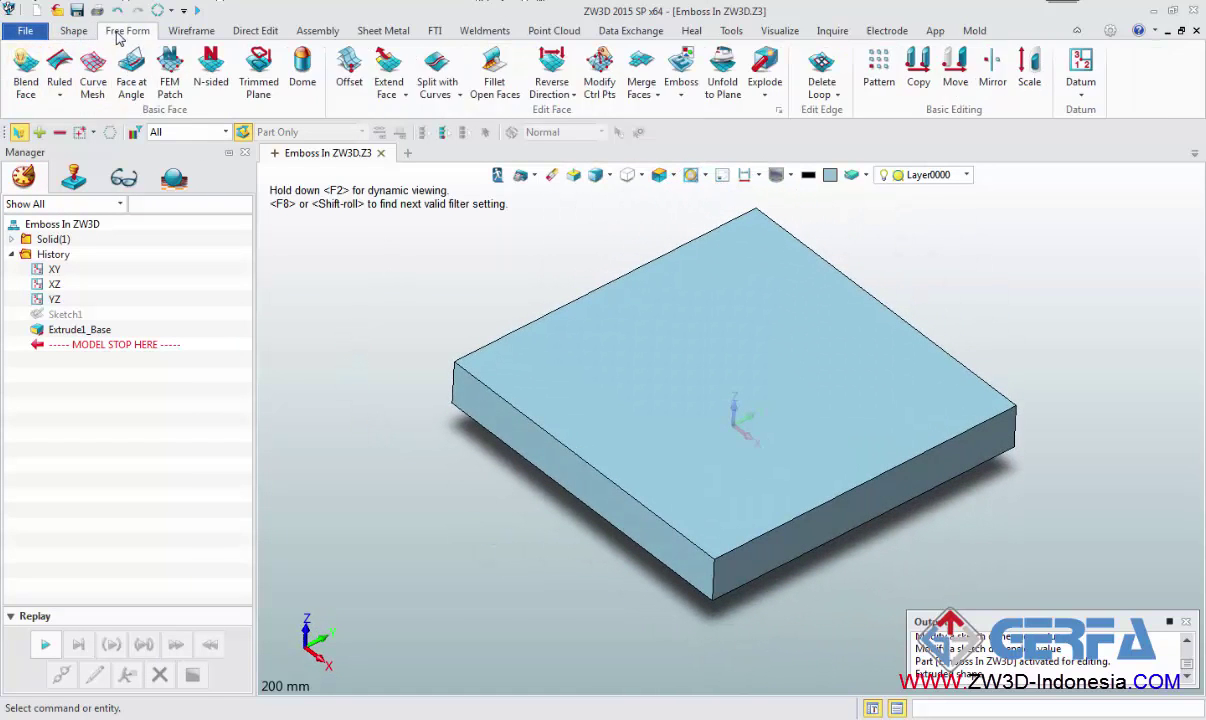
click(681, 88)
click(716, 149)
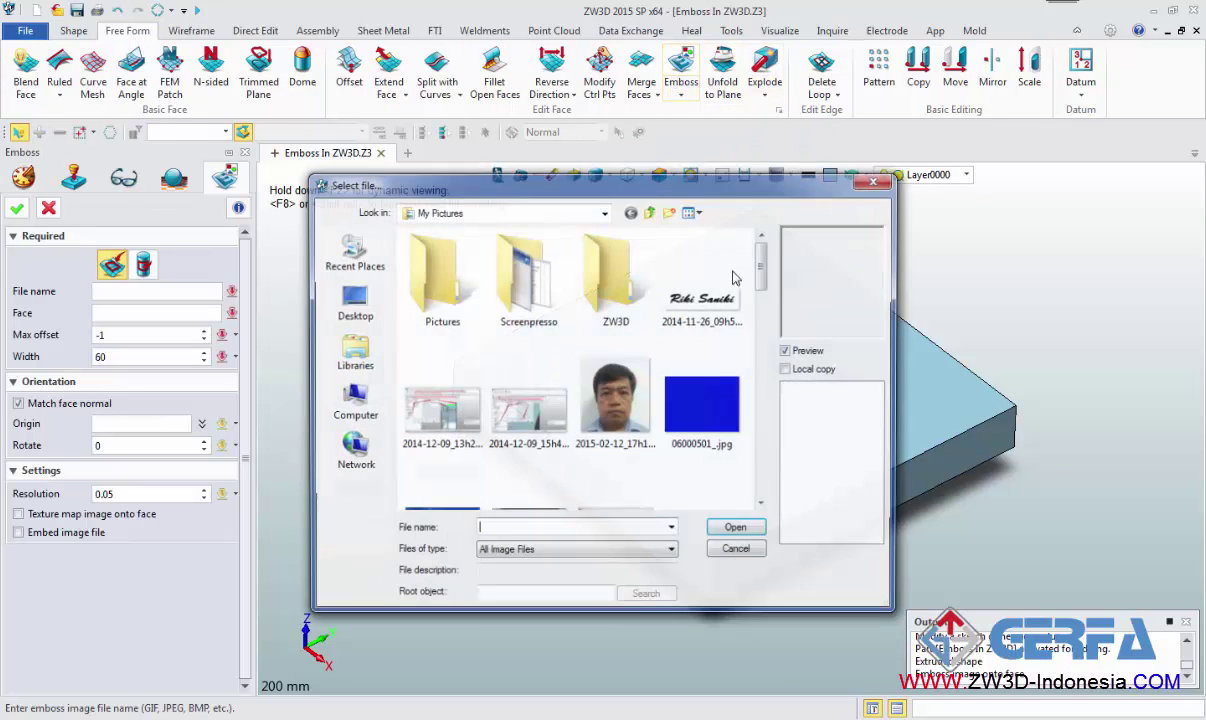
scroll(506, 402, down, 3)
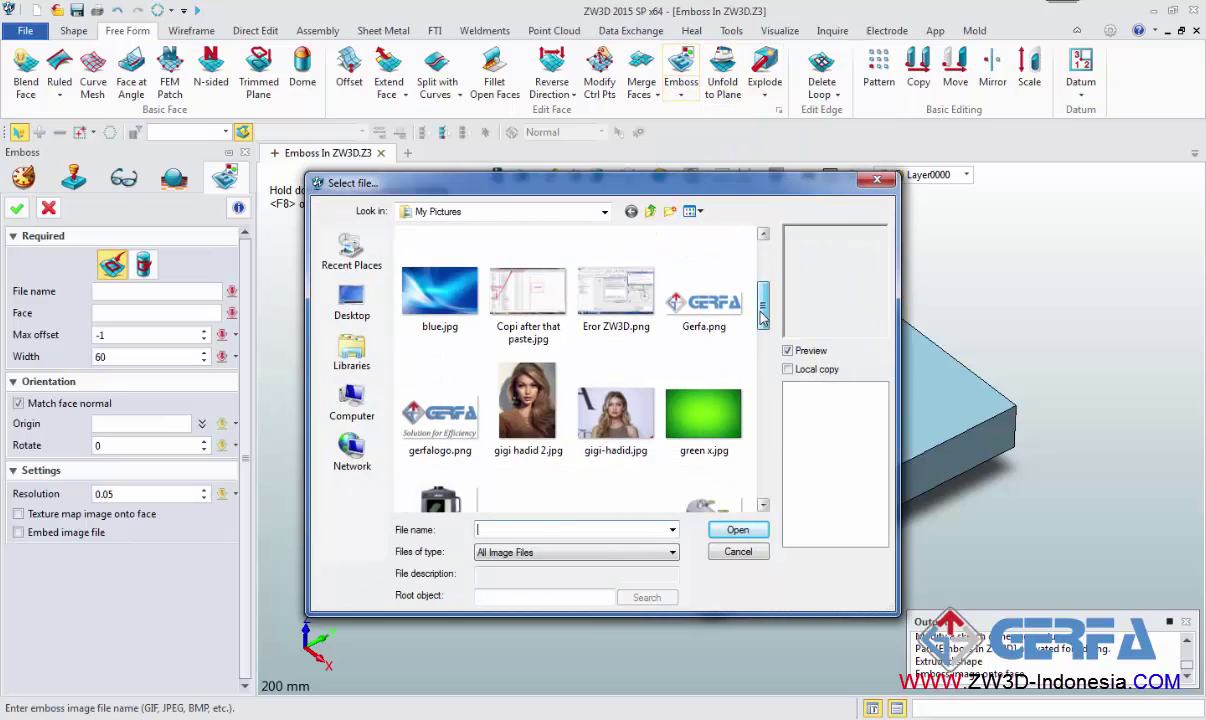
click(508, 398)
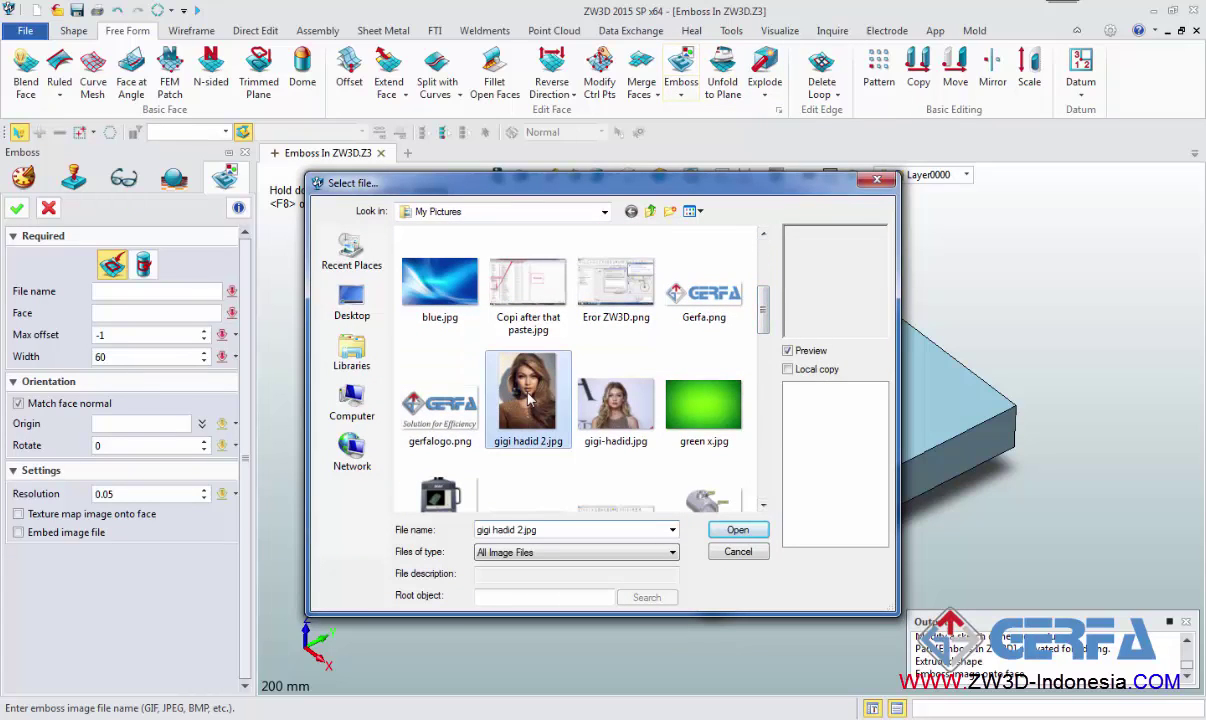
click(752, 533)
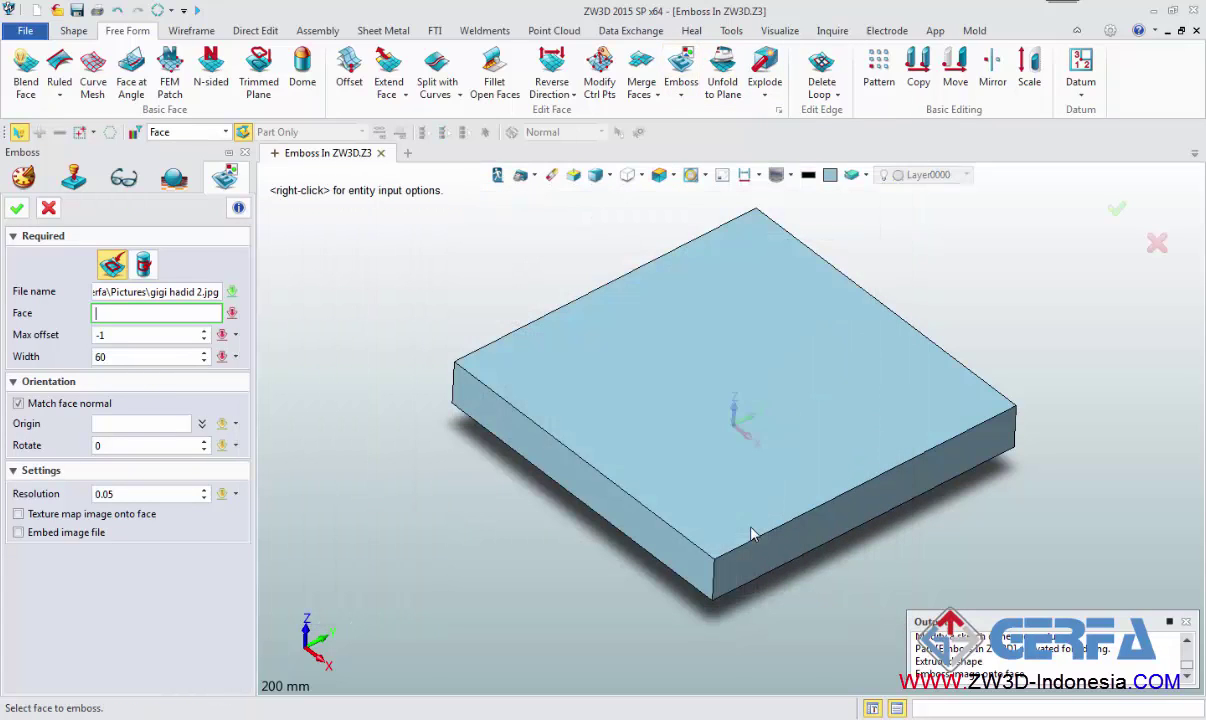
click(747, 520)
click(795, 387)
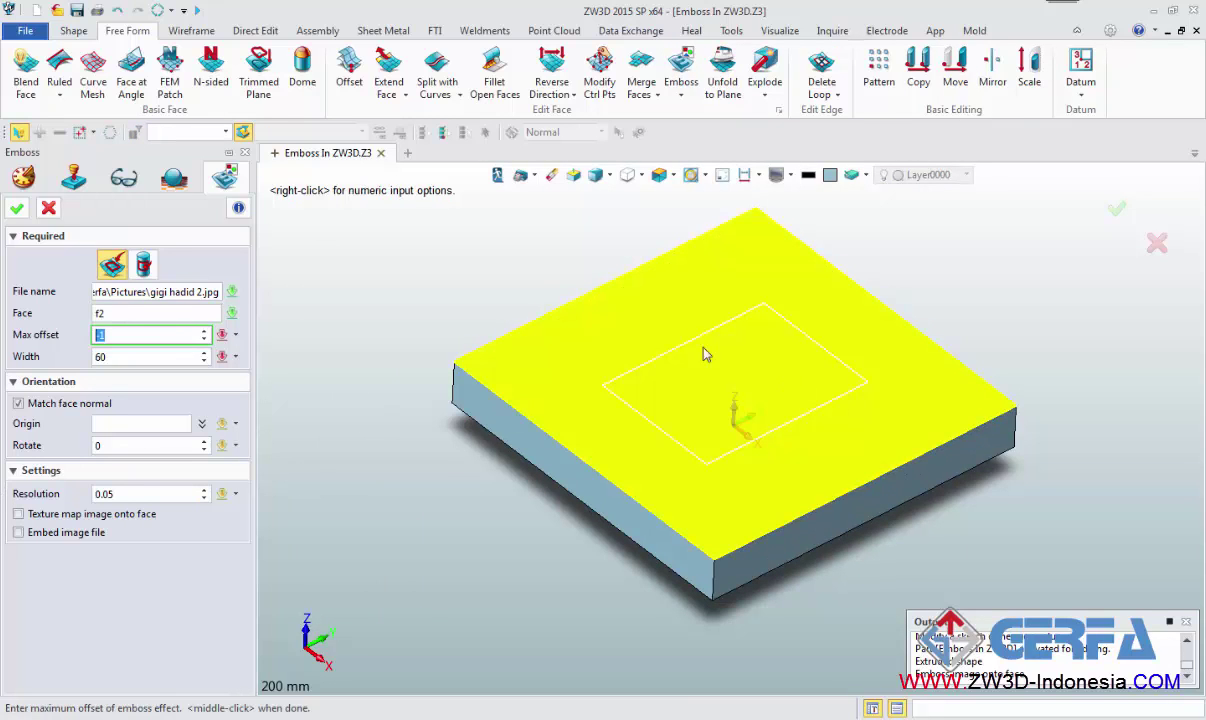
- Apply the emboss with max offset 1, width 60 and resolution 1
click(186, 359)
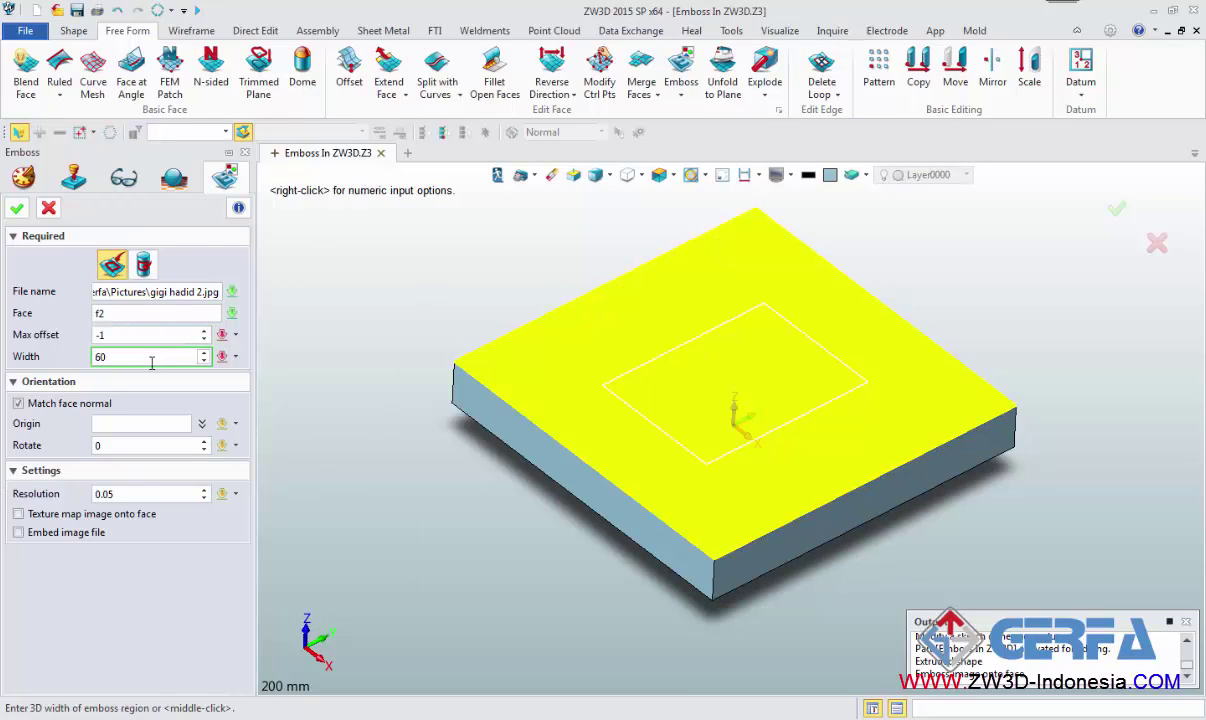
click(90, 334)
text(-1)
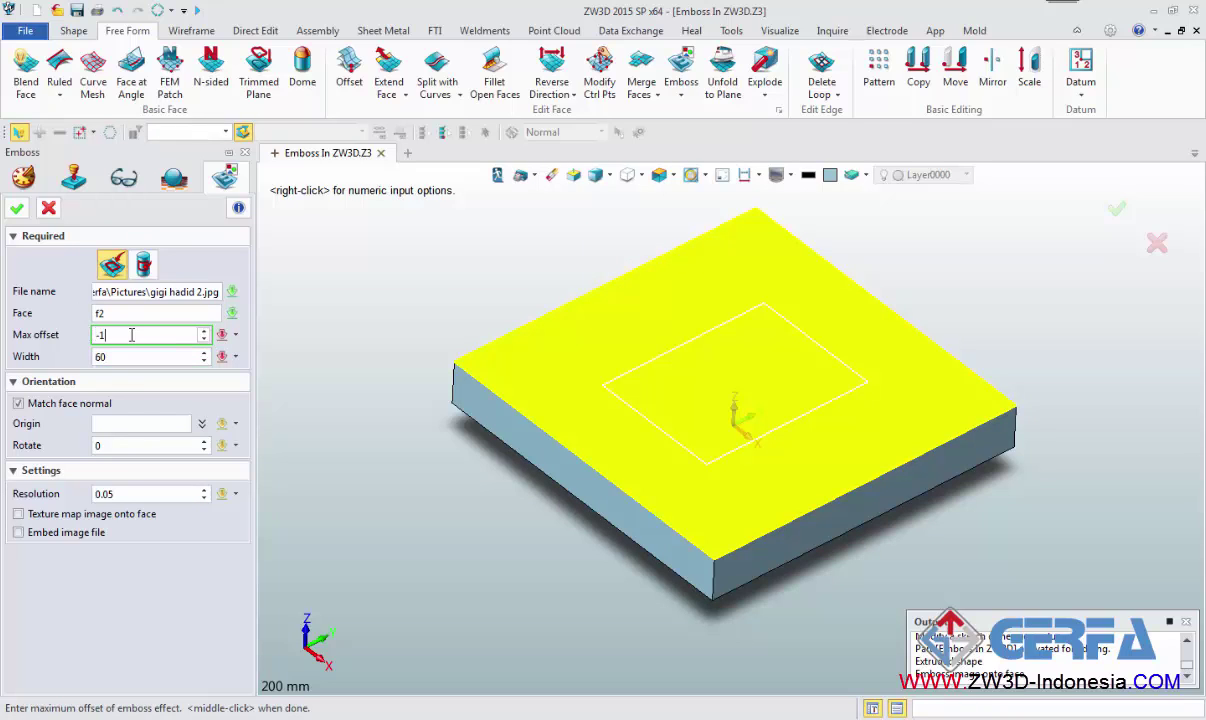
key(Return)
click(155, 358)
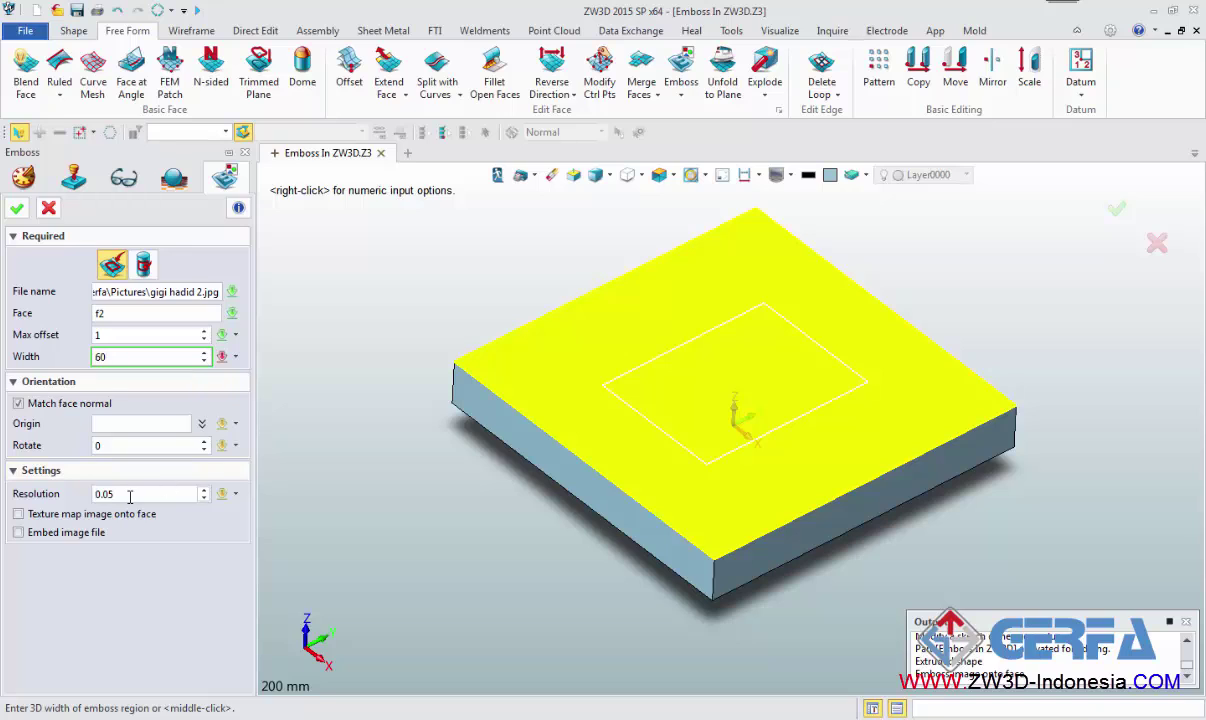
click(97, 495)
text(1)
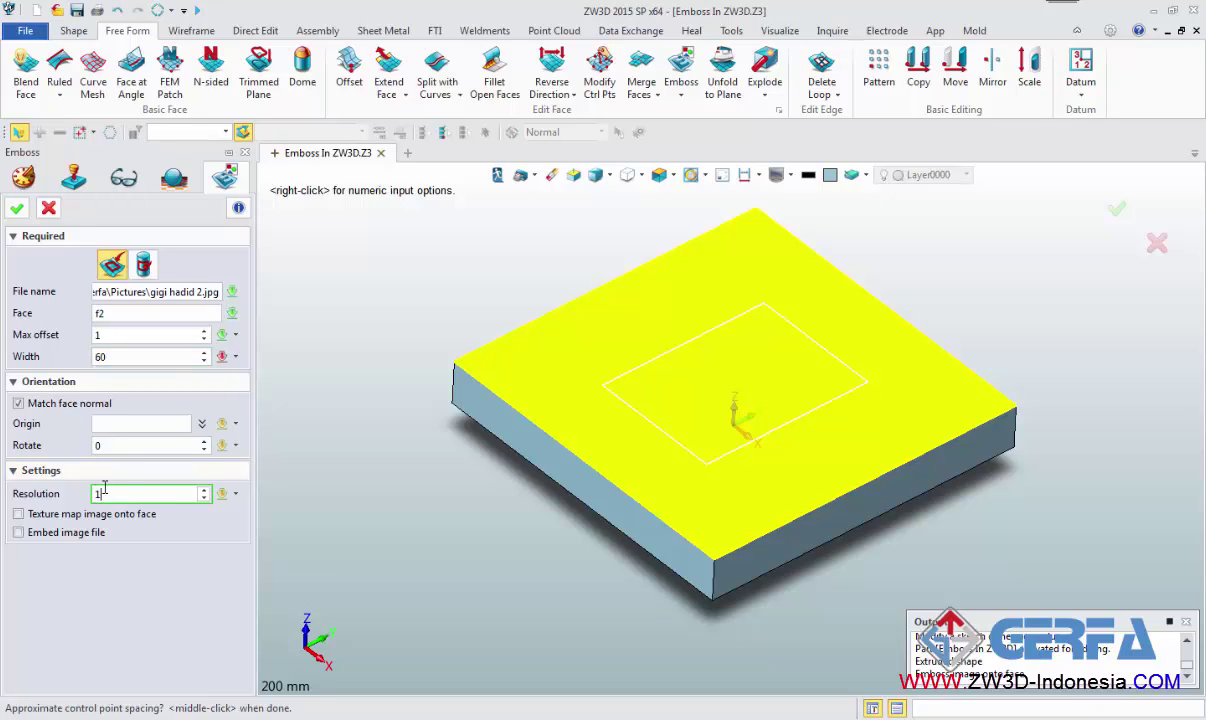
click(17, 213)
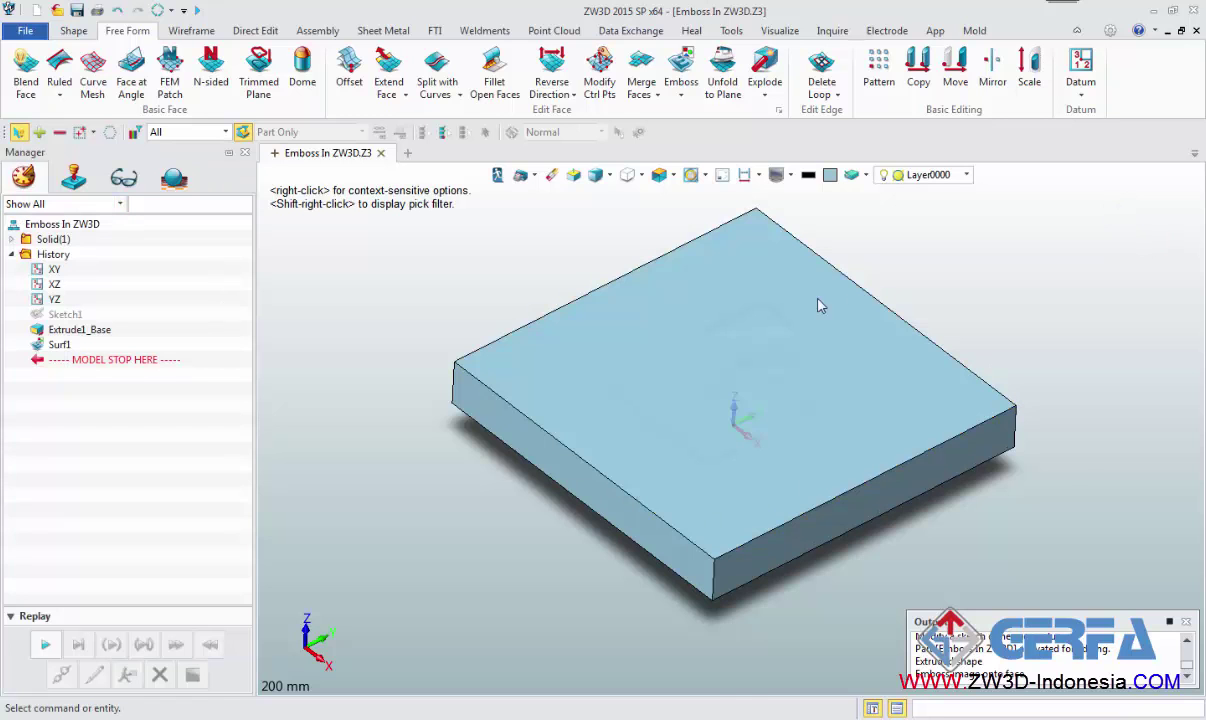
- Edit Surf1 and rebuild the emboss at resolution 0.5
scroll(762, 353, up, 3)
mouse_move(762, 353)
middle_down()
mouse_move(799, 422)
mouse_move(834, 449)
mouse_move(869, 404)
mouse_move(790, 404)
middle_up()
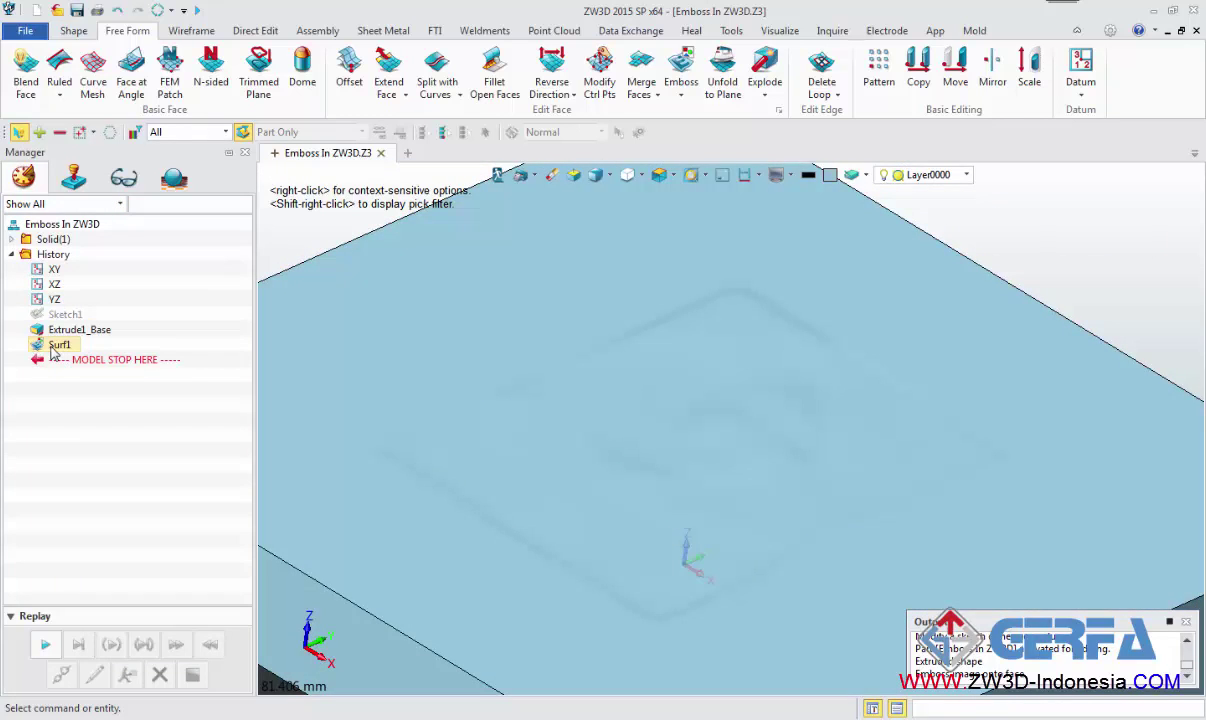
right_click(57, 340)
click(59, 334)
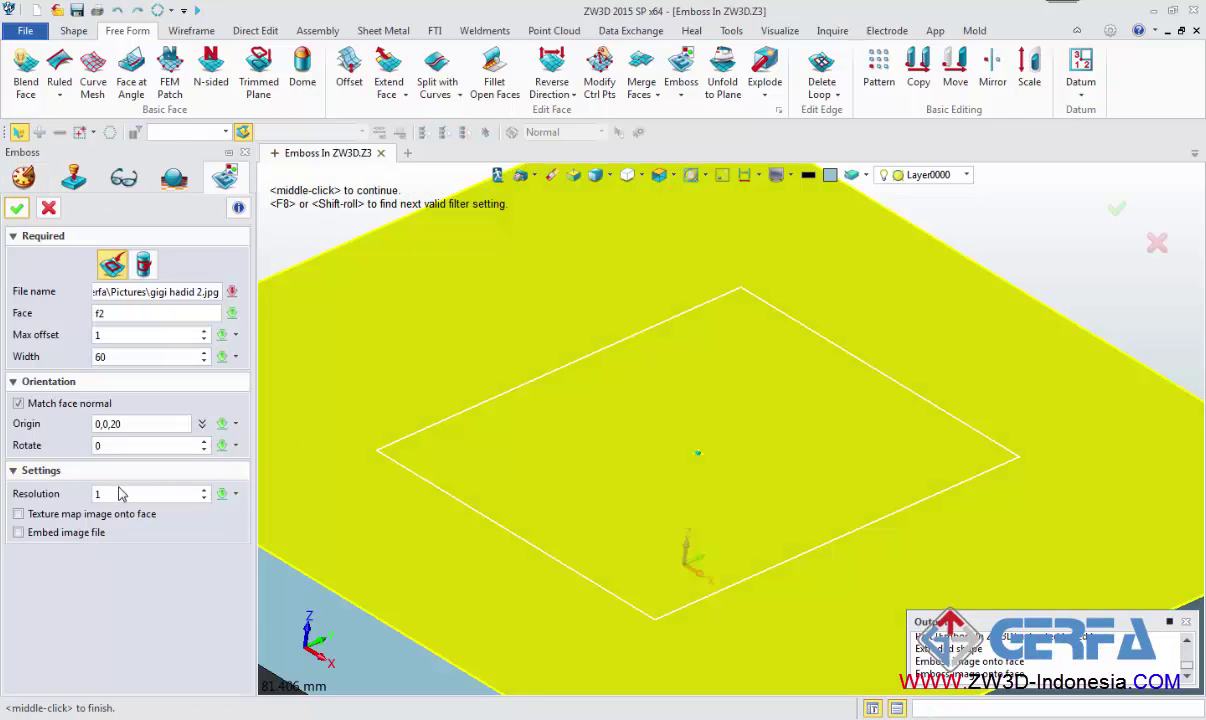
click(112, 493)
text(0.)
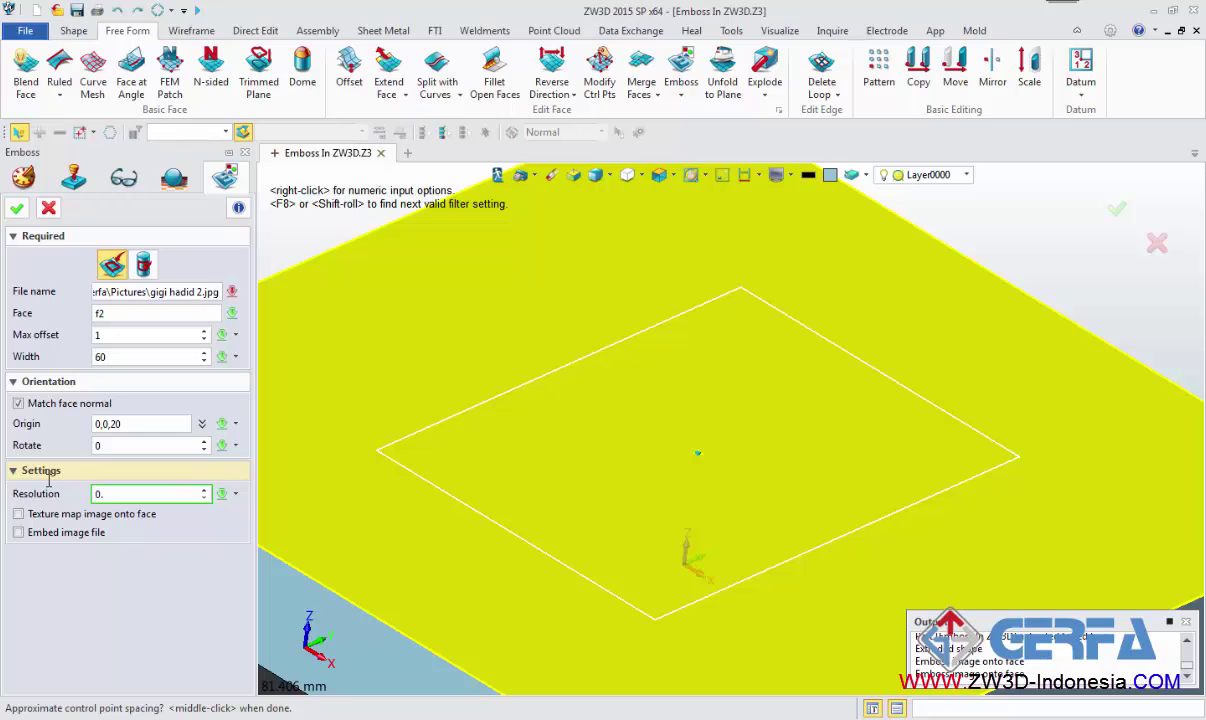
text(5)
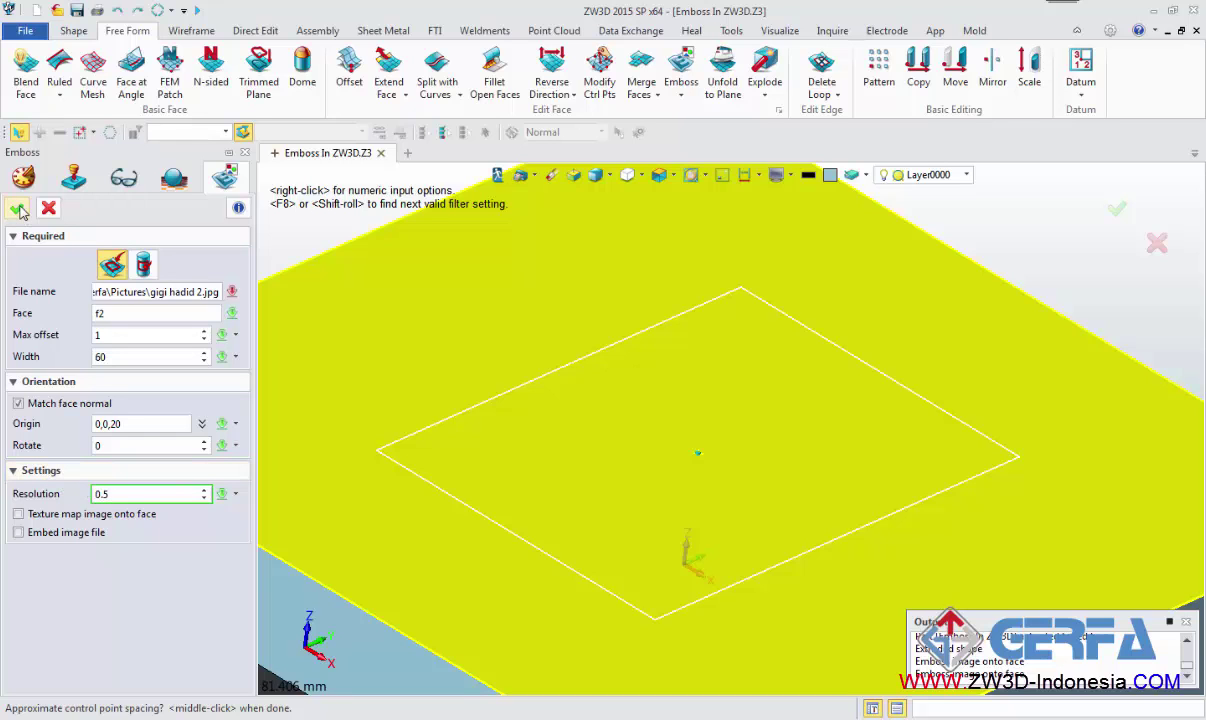
click(19, 208)
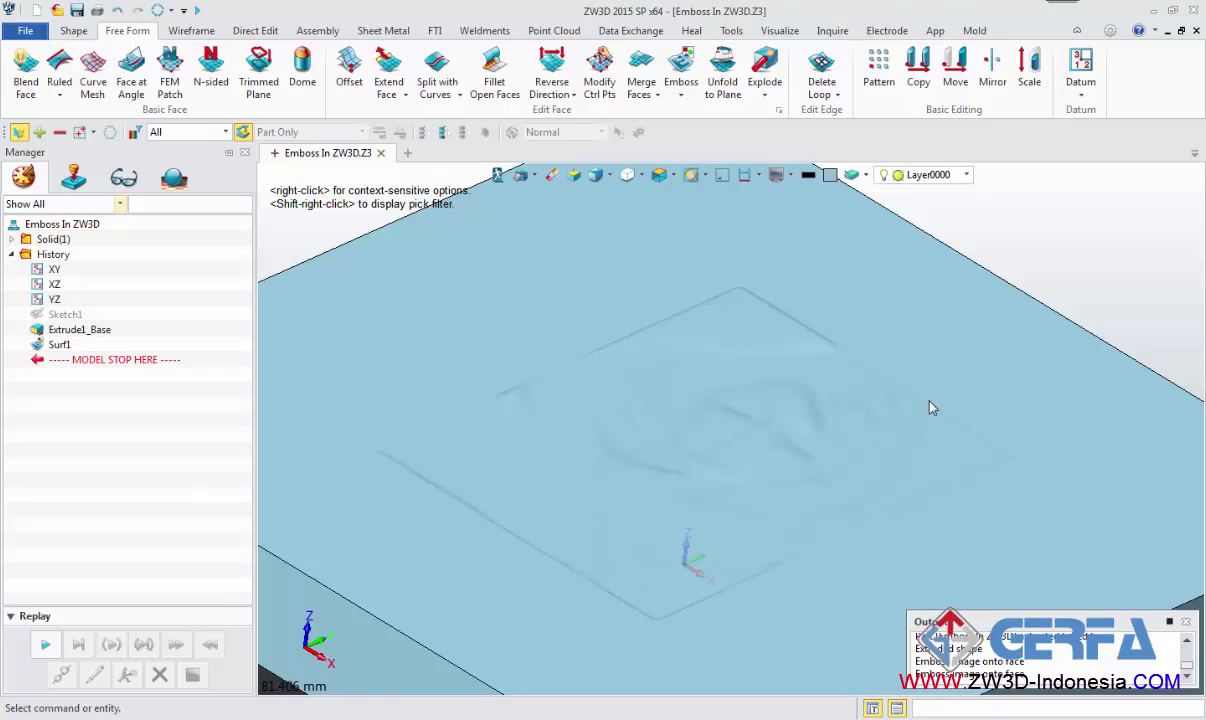
- Inspect the finer relief and reopen Surf1's emboss for editing
middle_drag(962, 432, 630, 366)
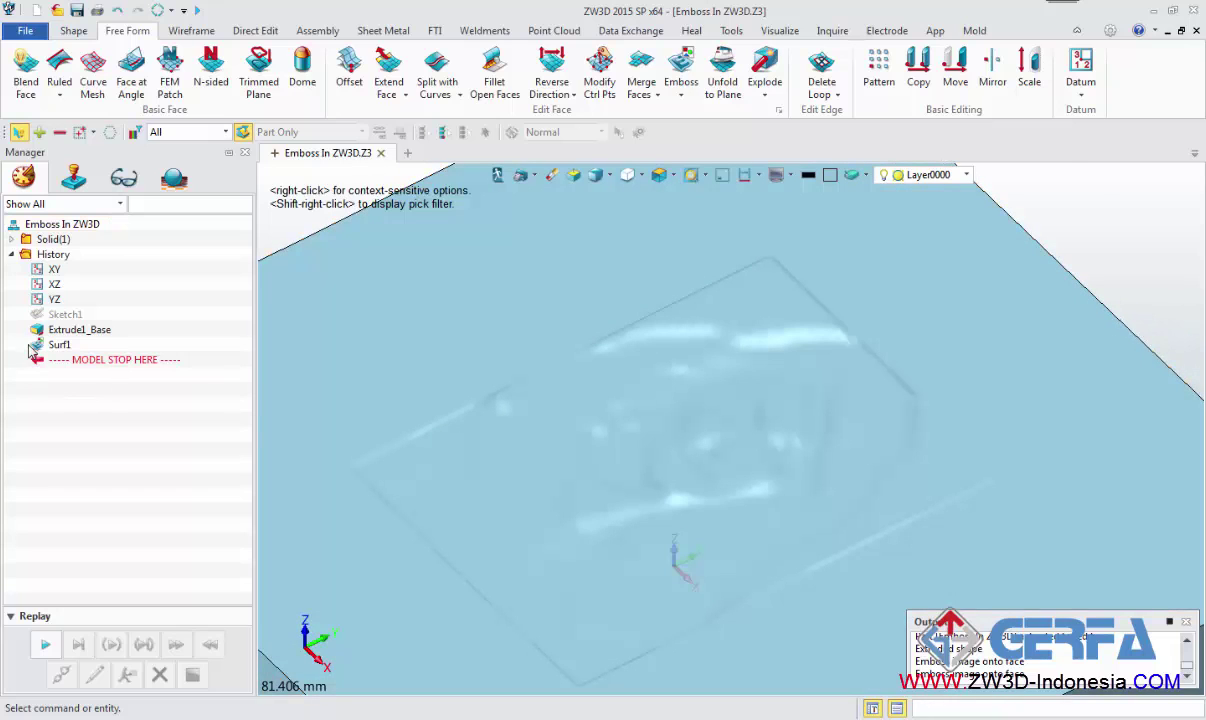
right_click(40, 345)
click(46, 326)
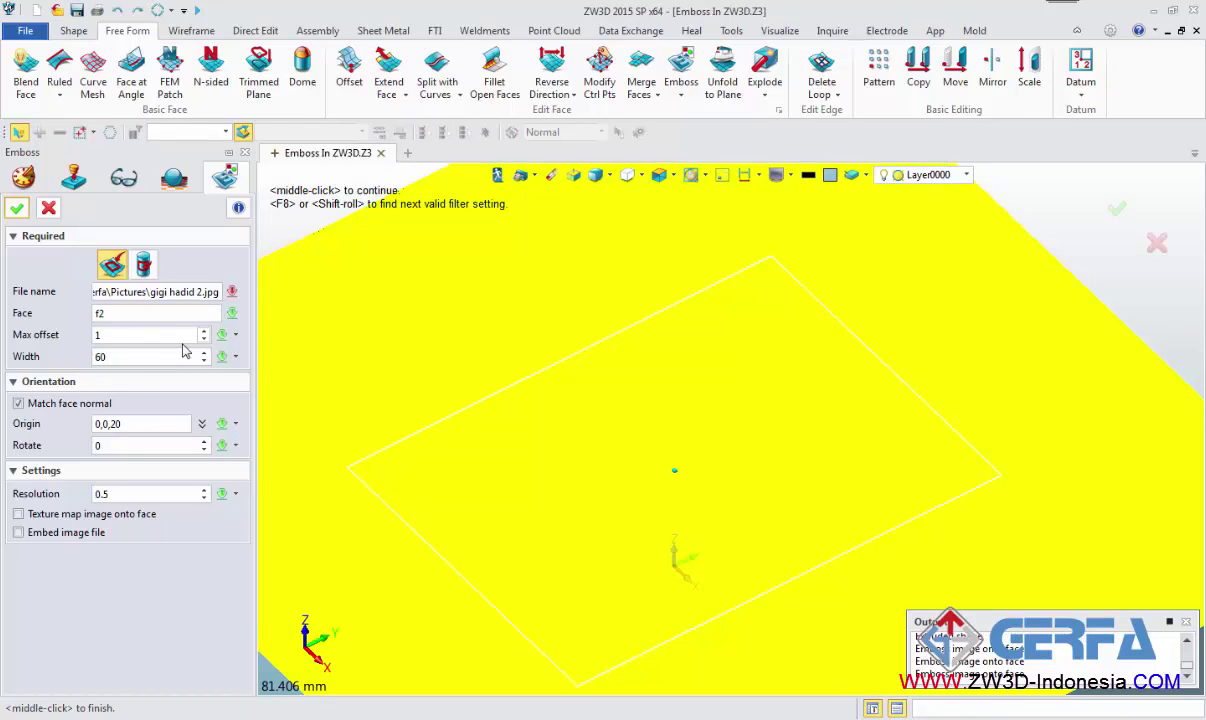
- Rebuild the emboss at resolution 0.1 and check it in top and front views
click(109, 494)
text(1)
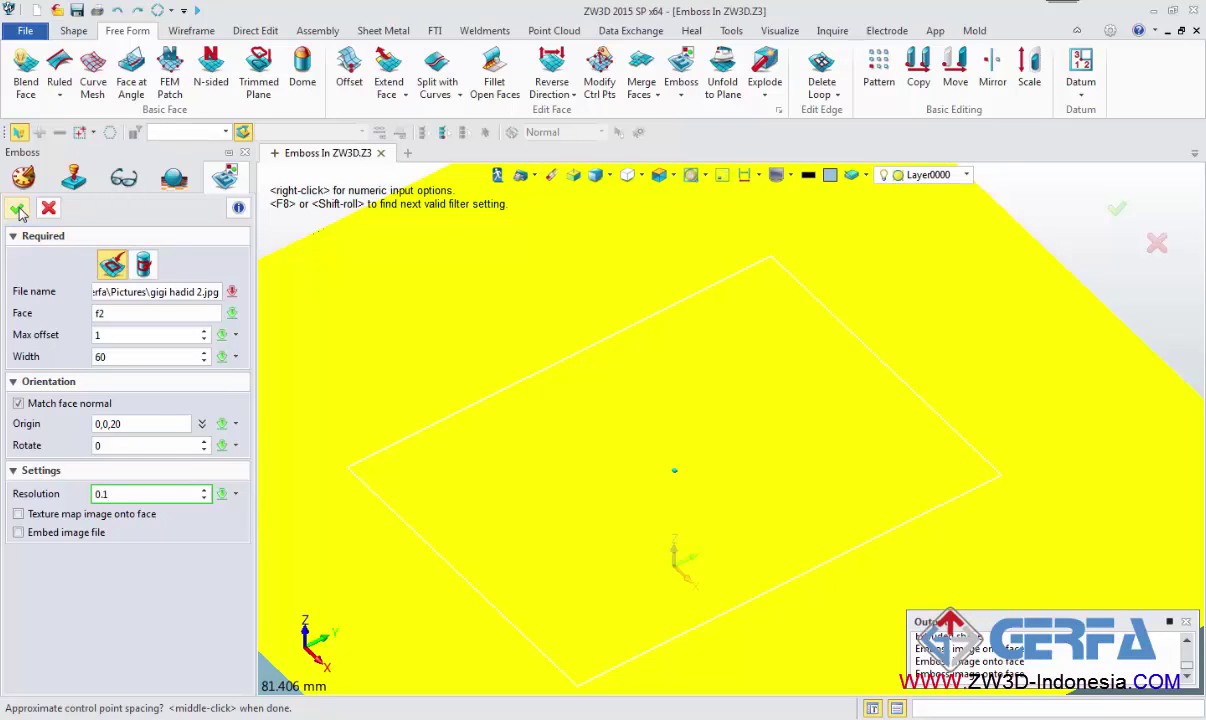
middle_click(790, 432)
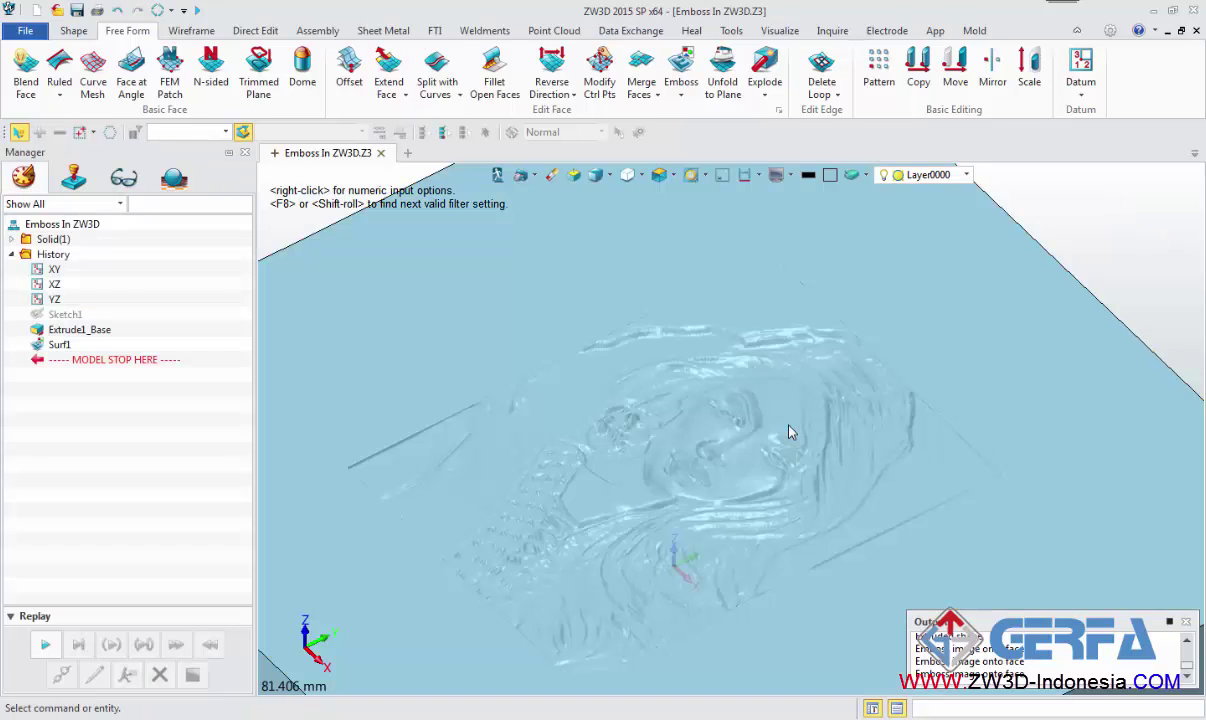
middle_drag(808, 420, 768, 430)
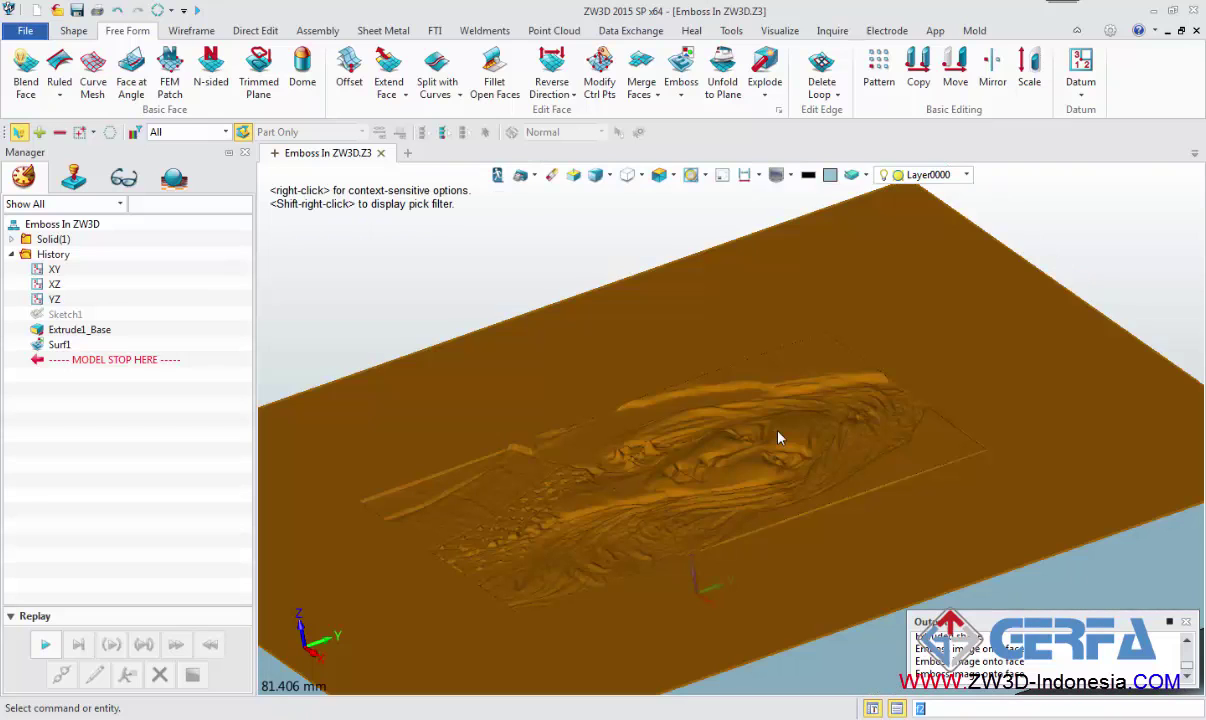
key(ctrl+t)
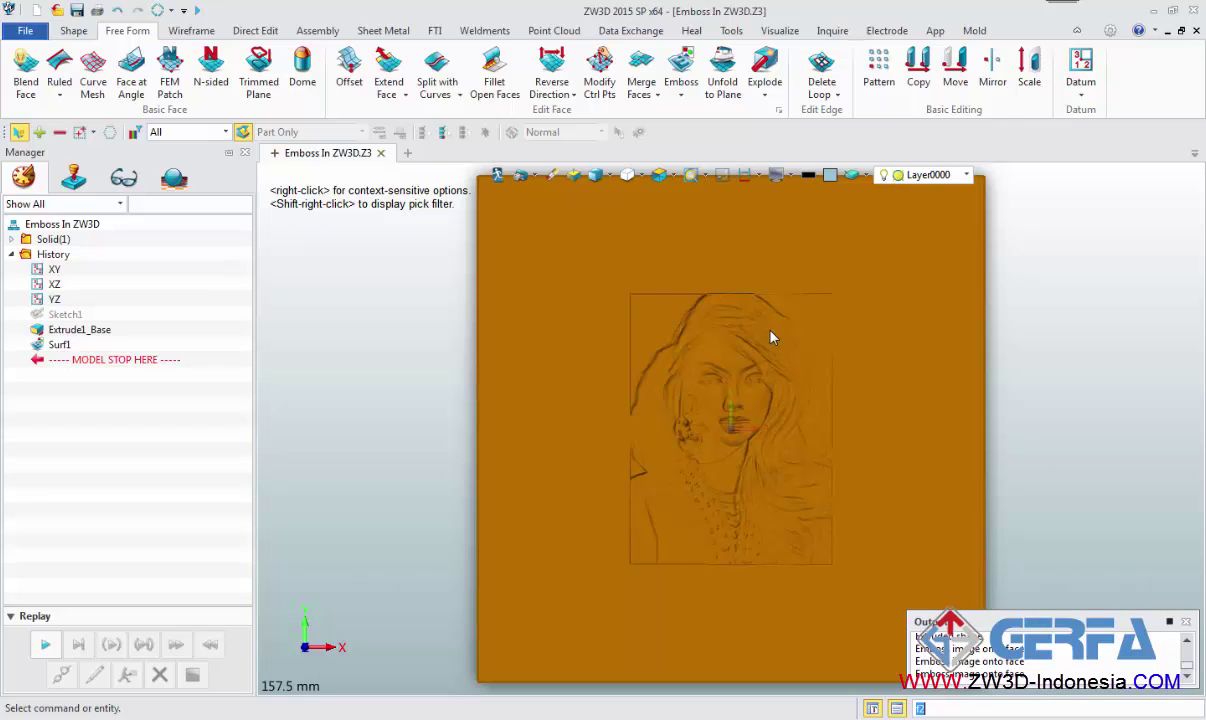
key(ctrl+f)
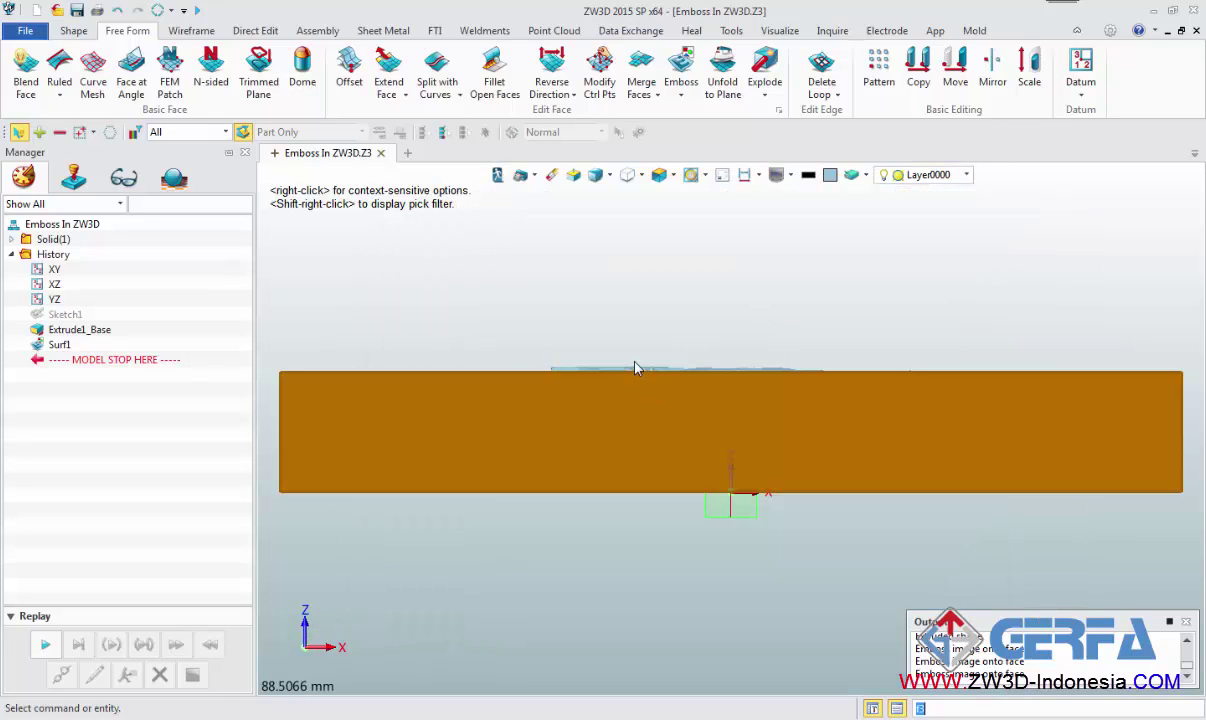
- Reopen Surf1's emboss for editing and switch to the isometric view
right_click(61, 344)
click(72, 331)
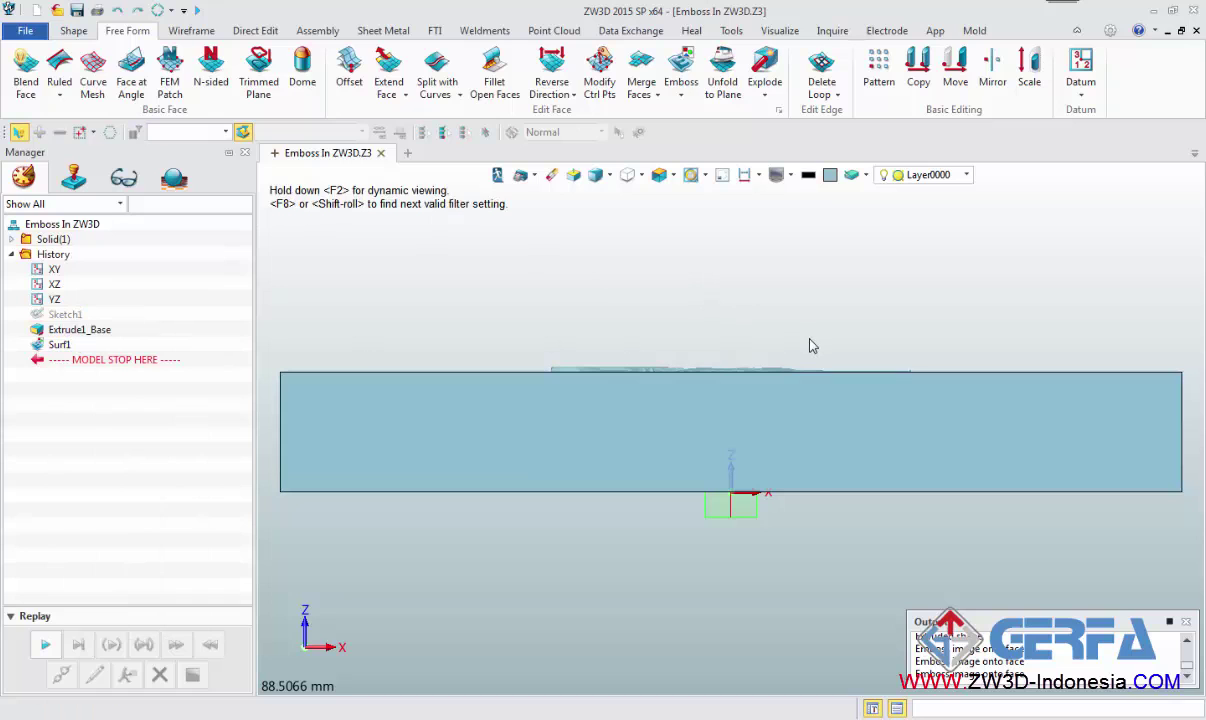
key(ctrl+i)
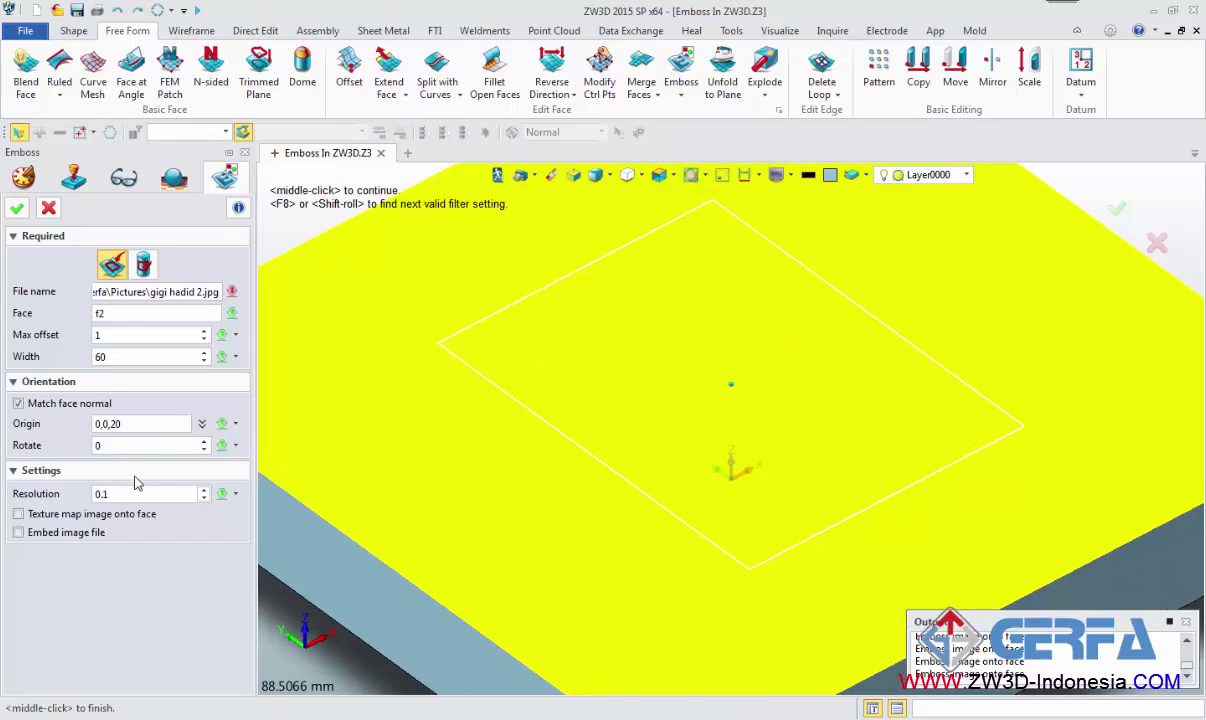
- Set the emboss max offset to -1, engraving the portrait into the top face
click(98, 335)
text(-1)
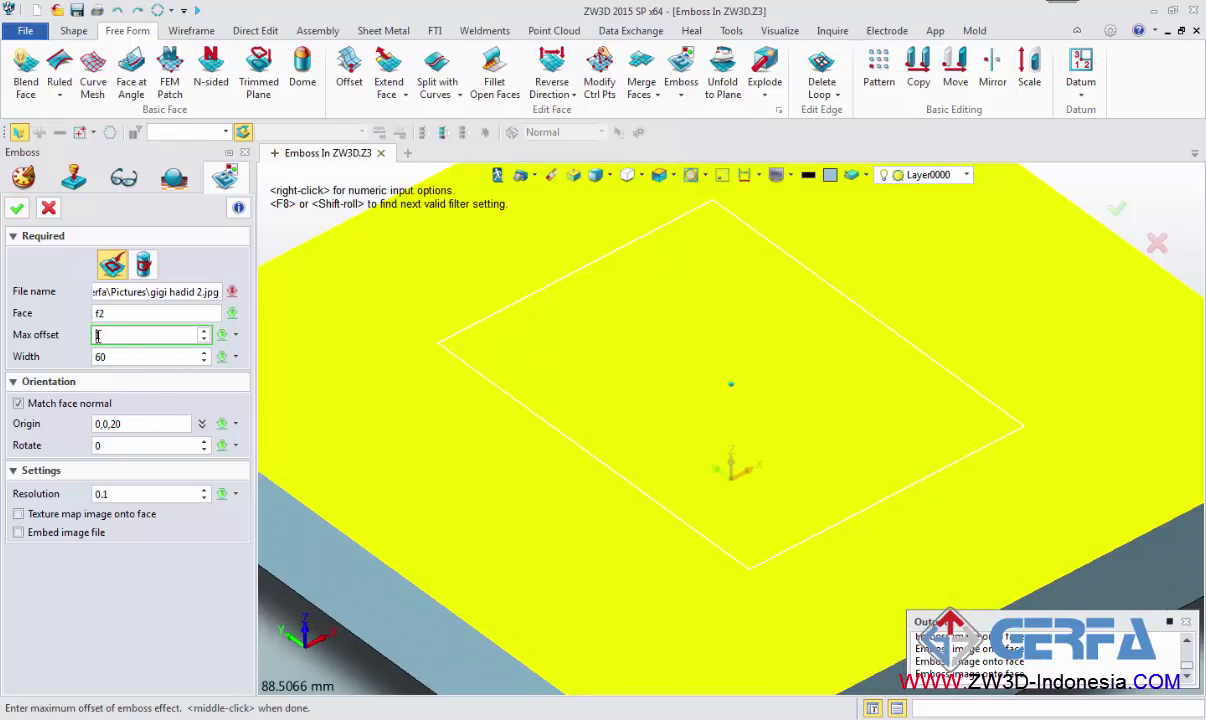
click(21, 208)
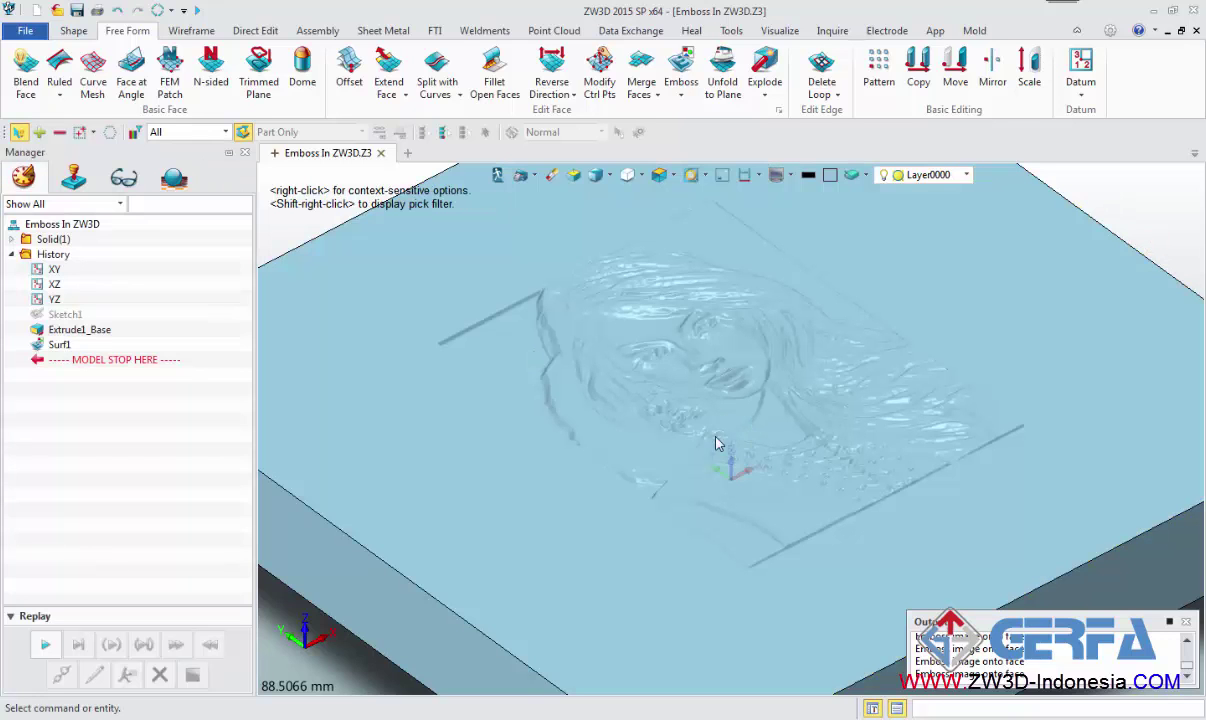
mouse_move(678, 479)
middle_down()
mouse_move(710, 490)
mouse_move(638, 424)
mouse_move(619, 425)
mouse_move(603, 449)
mouse_move(571, 450)
mouse_move(571, 472)
mouse_move(668, 489)
middle_up()
scroll(819, 457, up, 2)
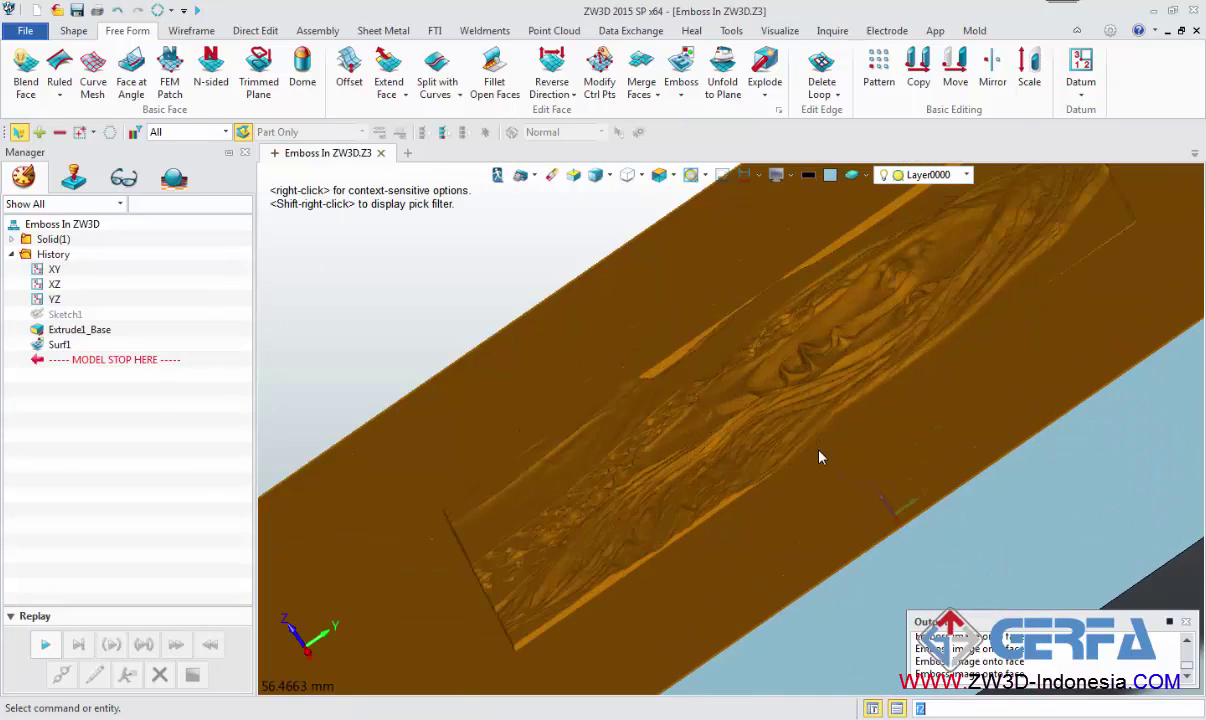
scroll(819, 457, up, 2)
mouse_move(825, 485)
middle_down()
mouse_move(872, 479)
mouse_move(875, 458)
mouse_move(862, 444)
mouse_move(812, 450)
mouse_move(824, 460)
mouse_move(810, 452)
mouse_move(851, 471)
mouse_move(819, 455)
mouse_move(775, 262)
middle_up()
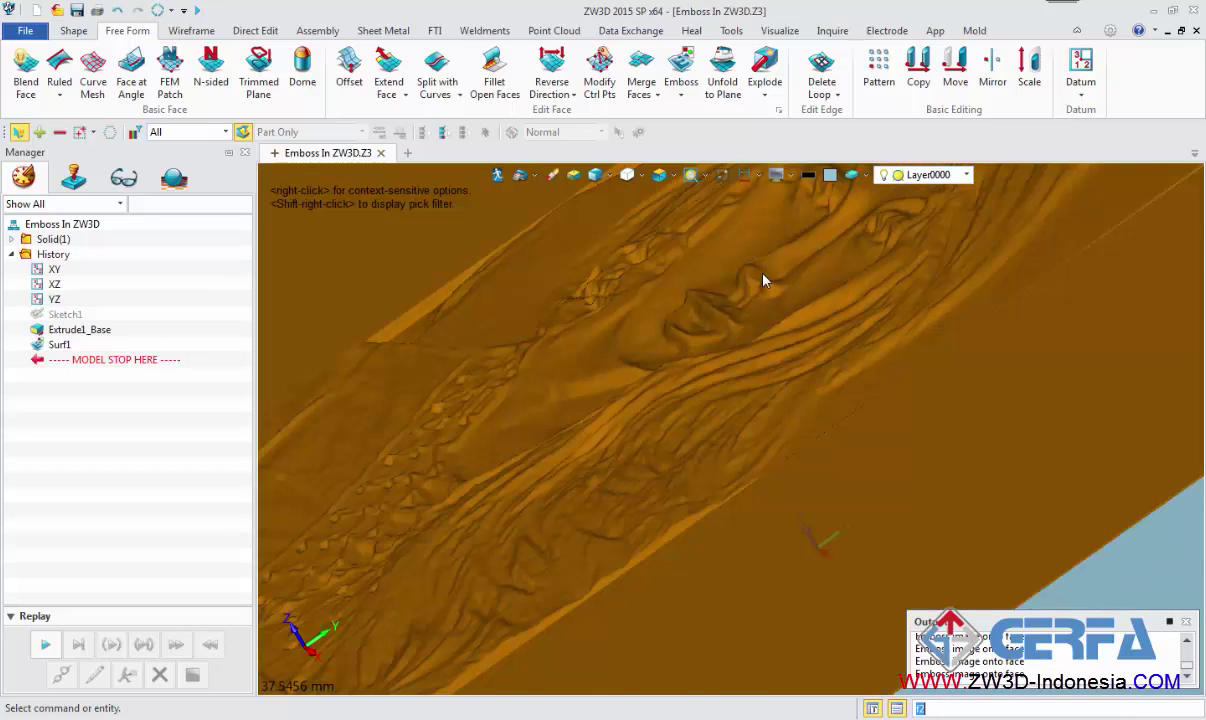
scroll(751, 296, up, 2)
scroll(765, 397, up, 2)
scroll(765, 400, down, 3)
scroll(764, 422, down, 1)
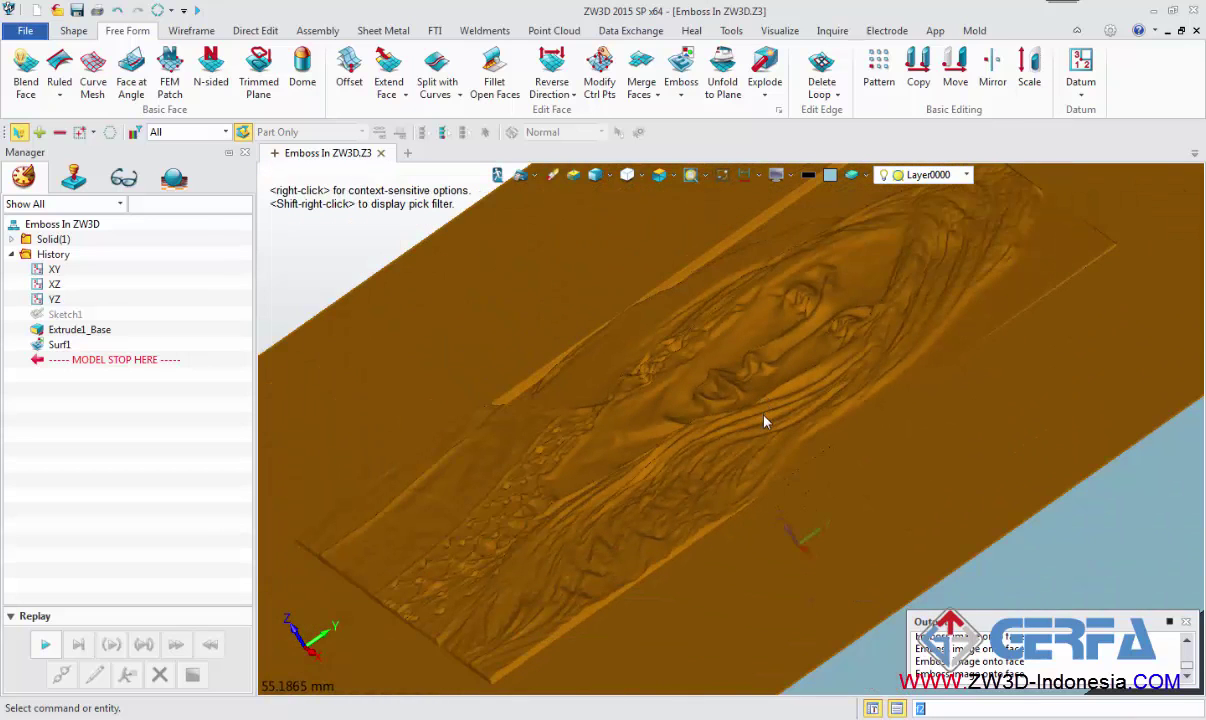
mouse_move(803, 453)
middle_down()
mouse_move(850, 425)
mouse_move(856, 396)
mouse_move(816, 421)
middle_up()
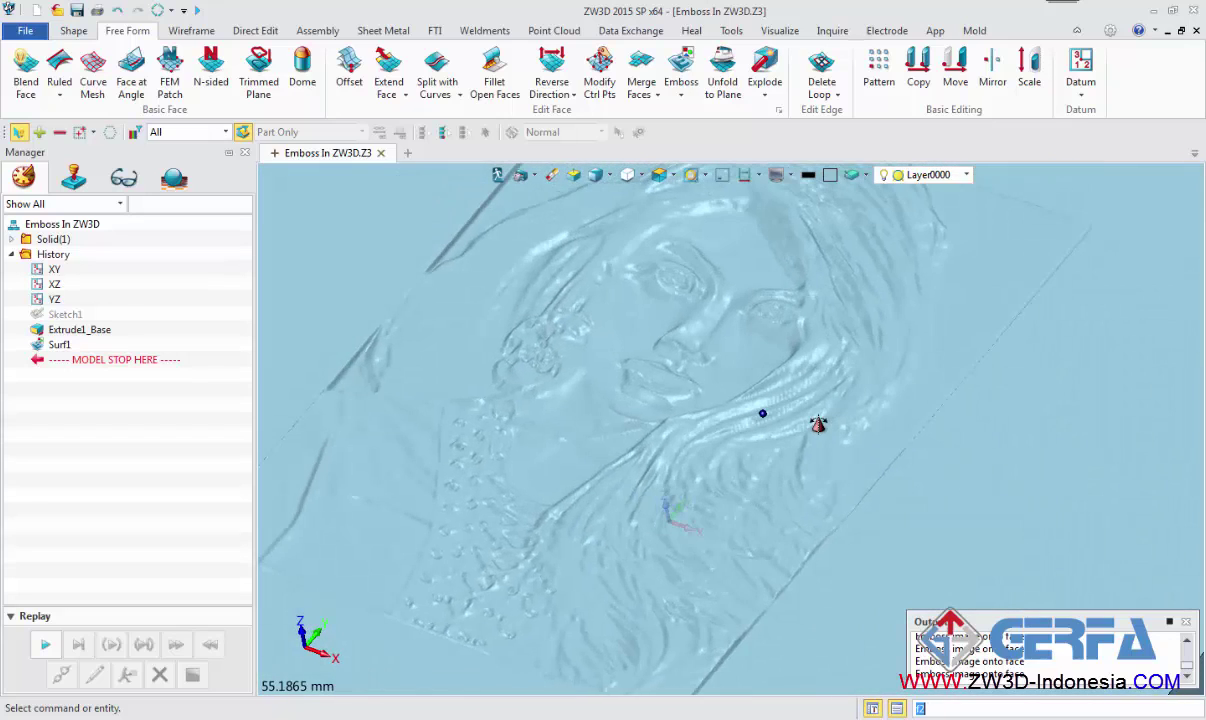
right_click(62, 341)
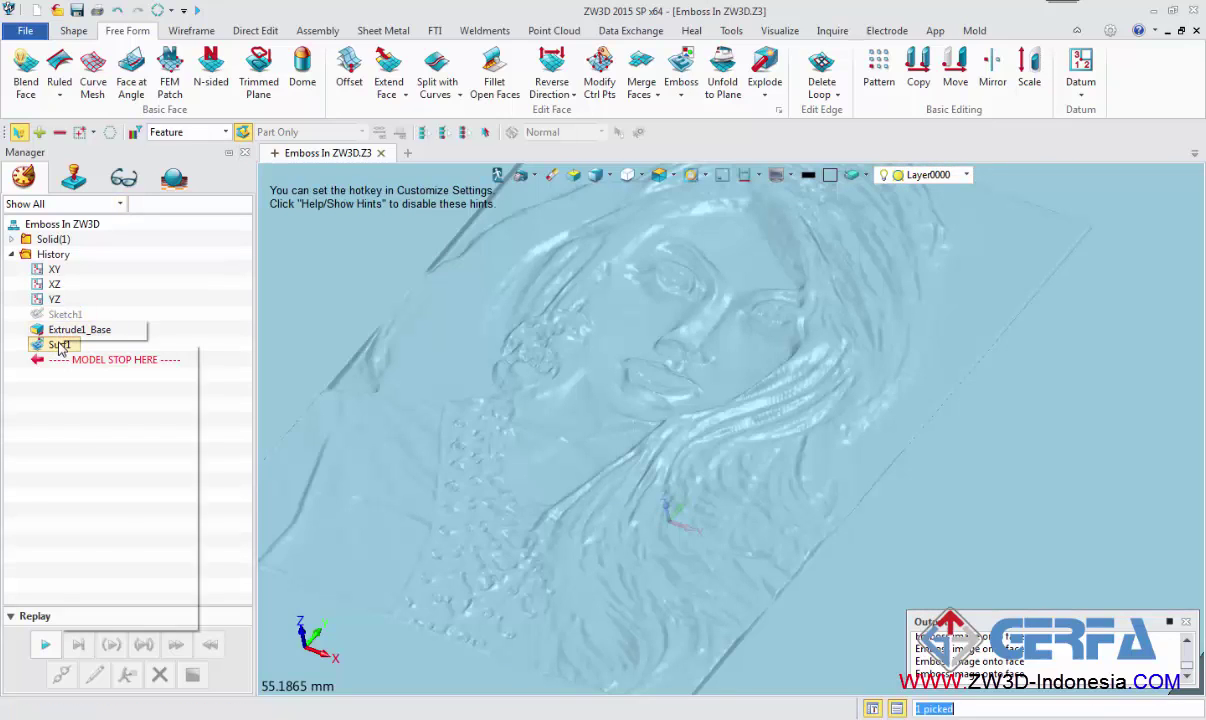
- Reopen Surf1 and regenerate the emboss at resolution 0.05
click(68, 330)
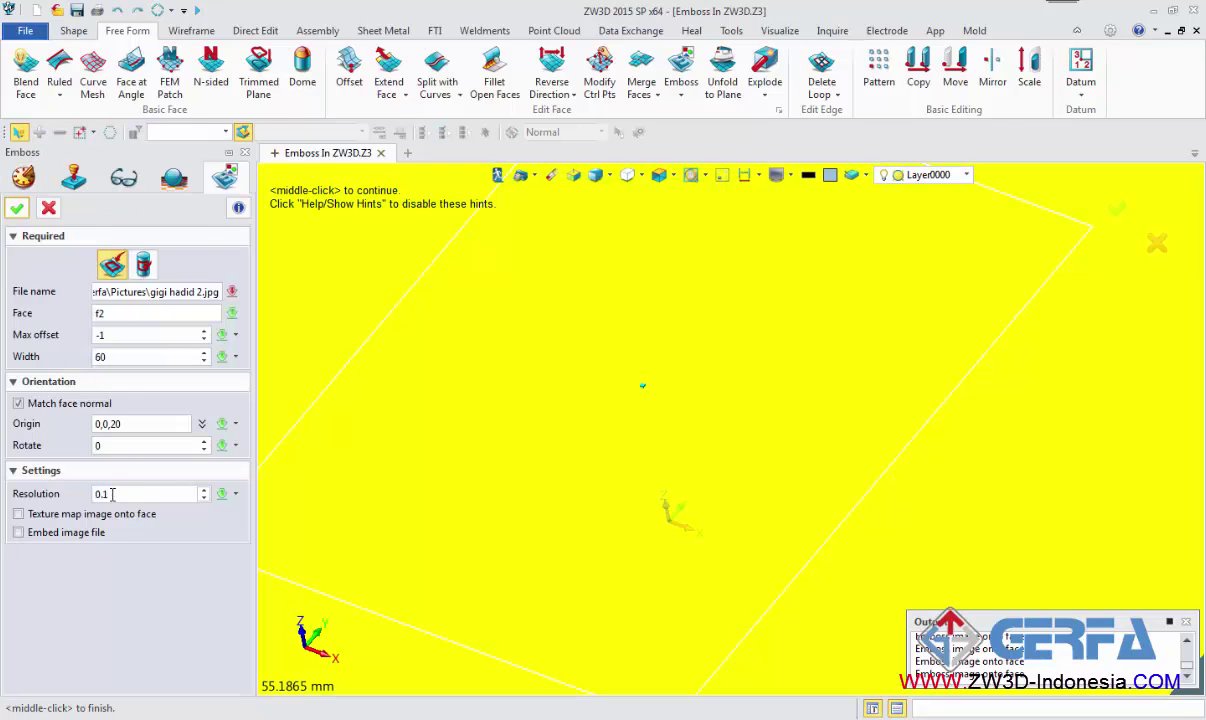
click(109, 493)
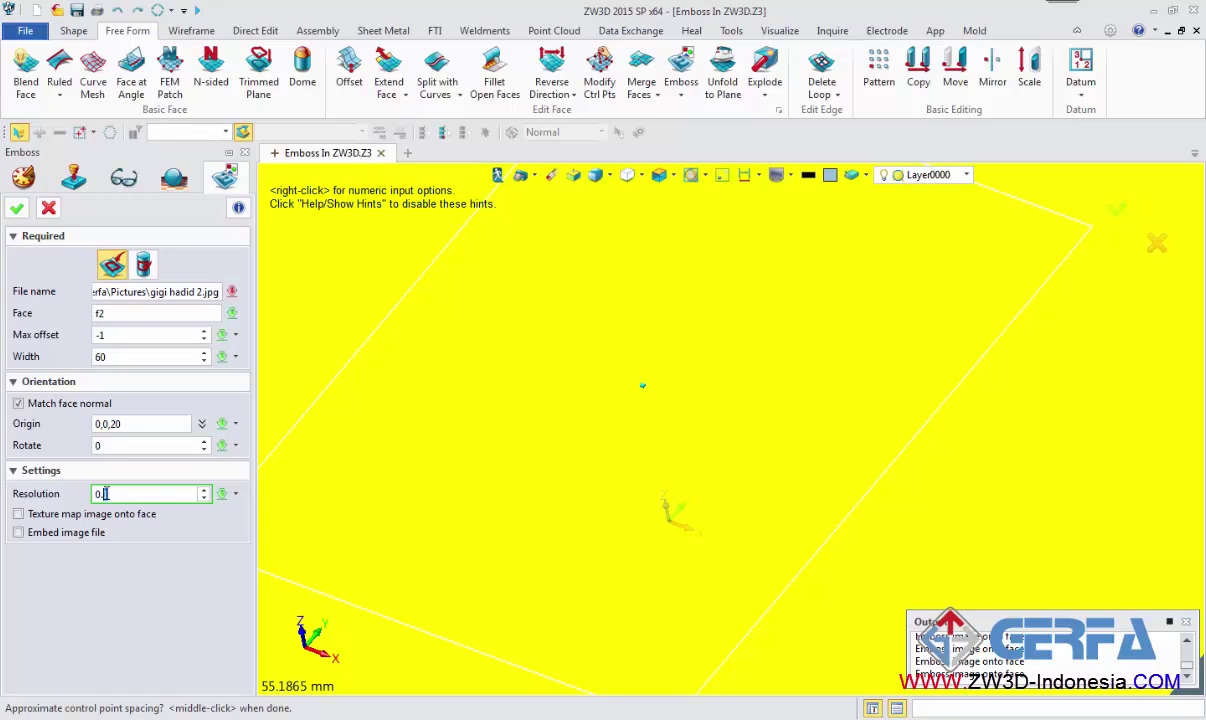
text(05)
click(17, 210)
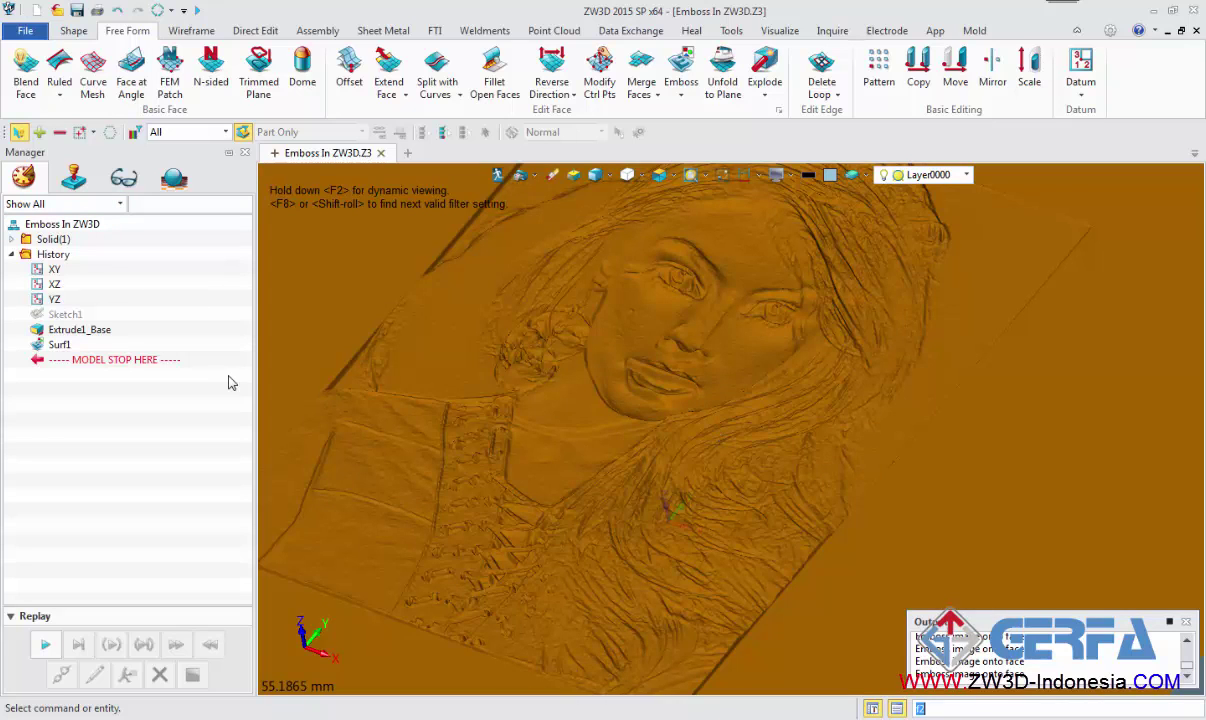
- View the sunken portrait from above, zoom in and out, then right-click Surf1
key(ctrl+Up)
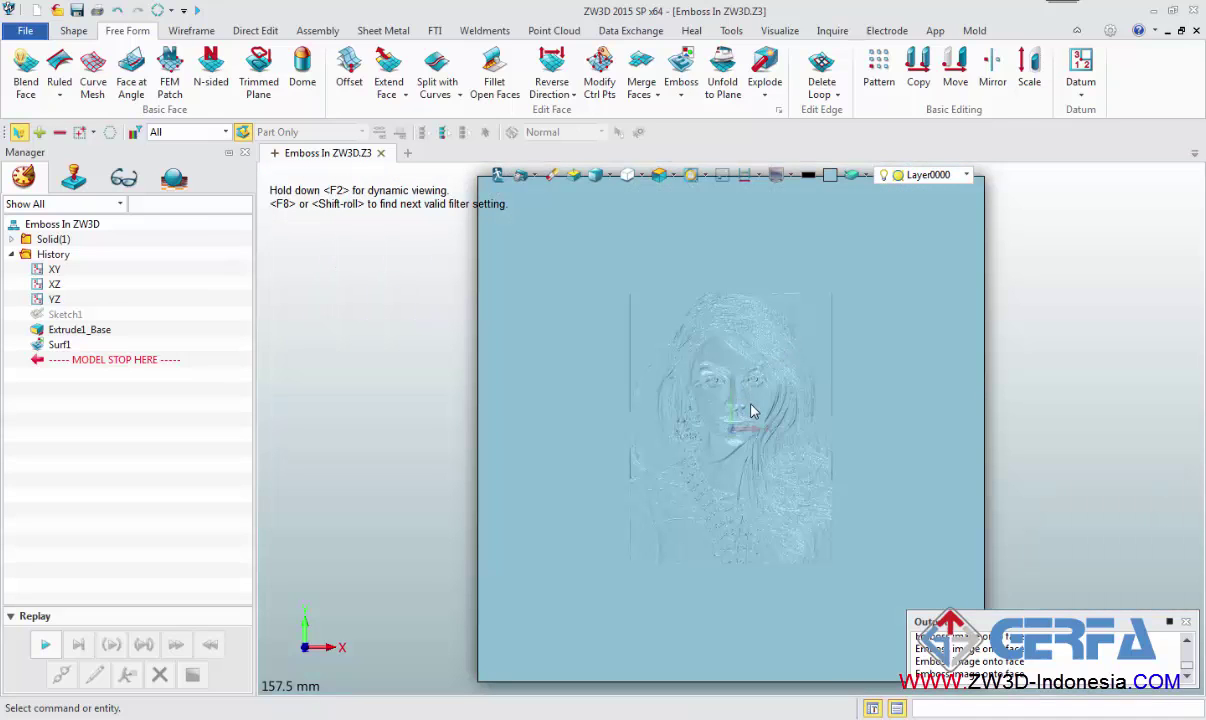
scroll(752, 411, up, 5)
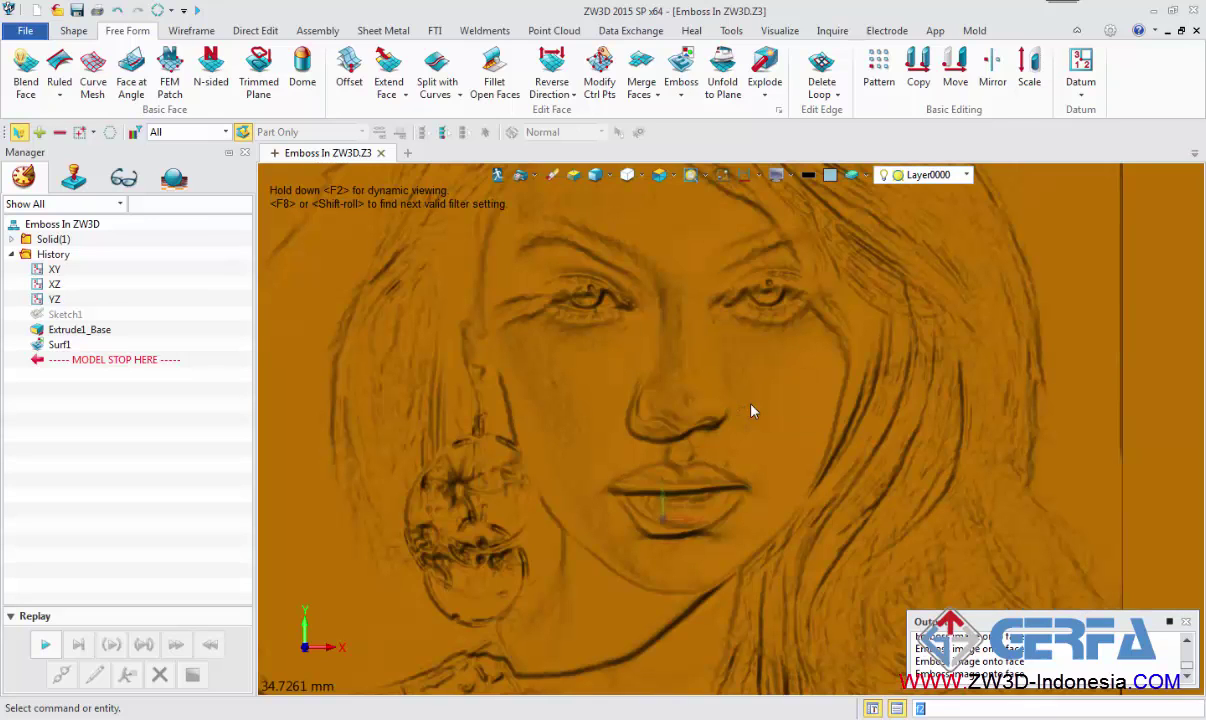
scroll(752, 411, down, 2)
scroll(752, 411, down, 2)
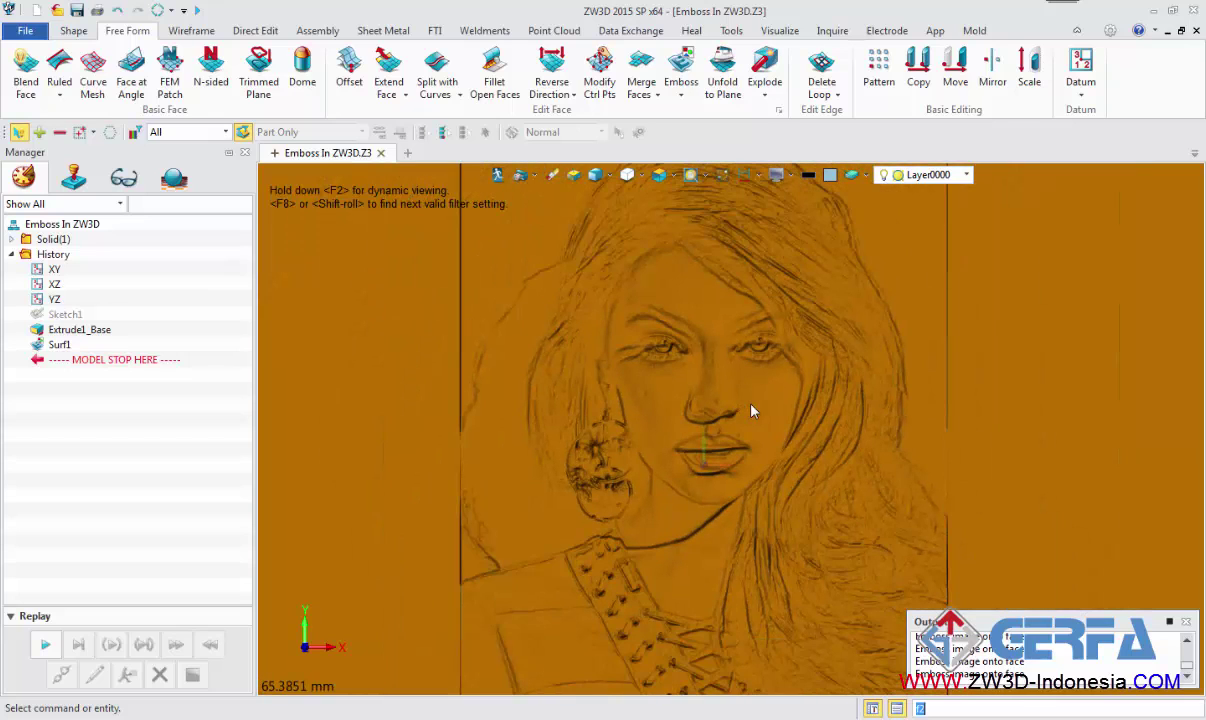
scroll(752, 411, down, 1)
scroll(752, 411, down, 2)
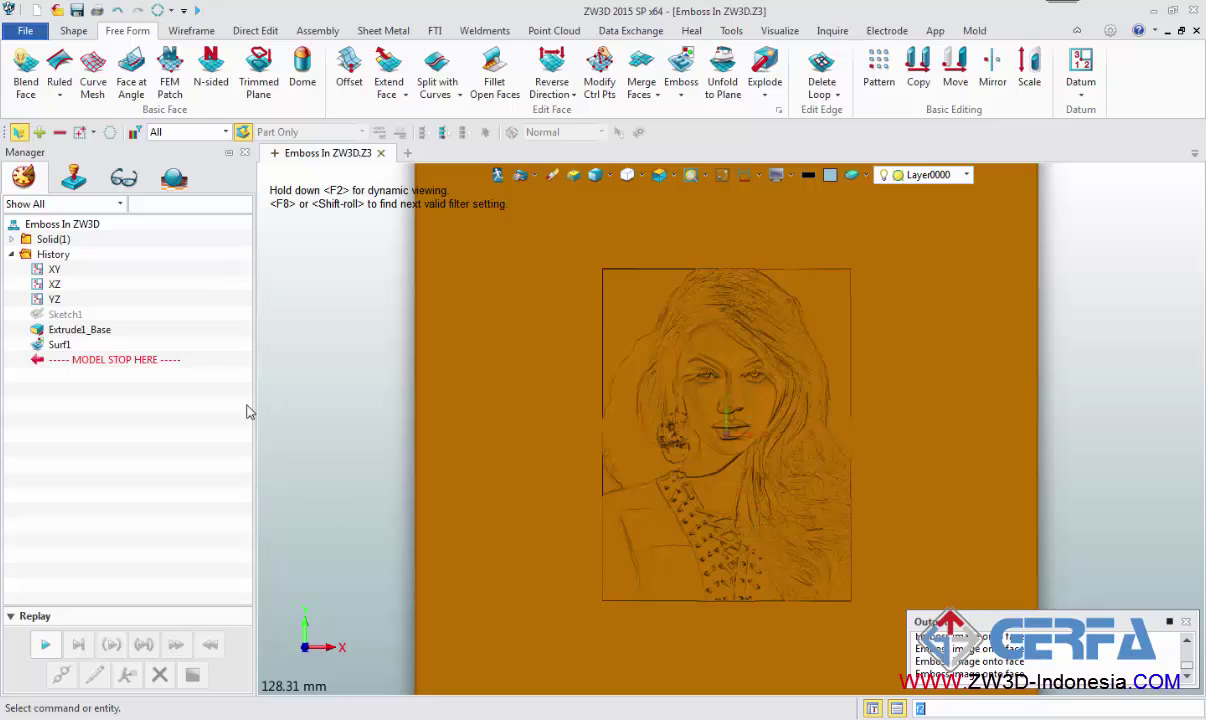
right_click(45, 345)
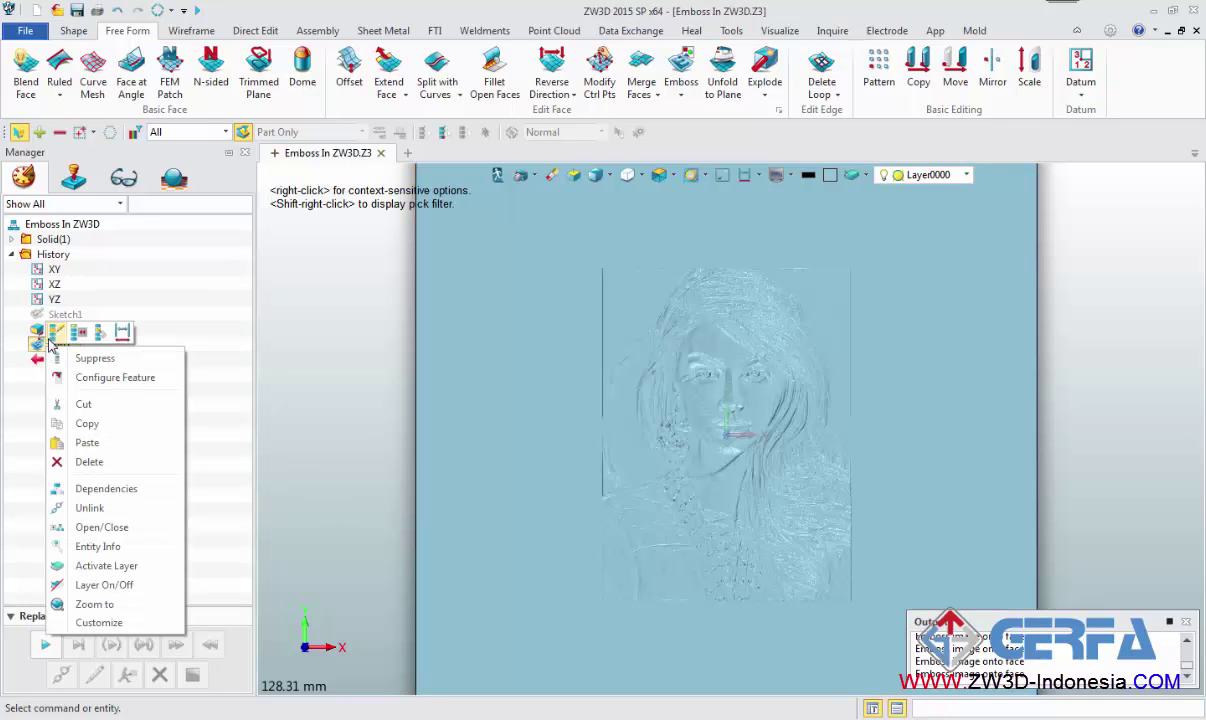
- Enable 'Texture map image onto face' on Surf1 so the photo covers the top face
click(51, 336)
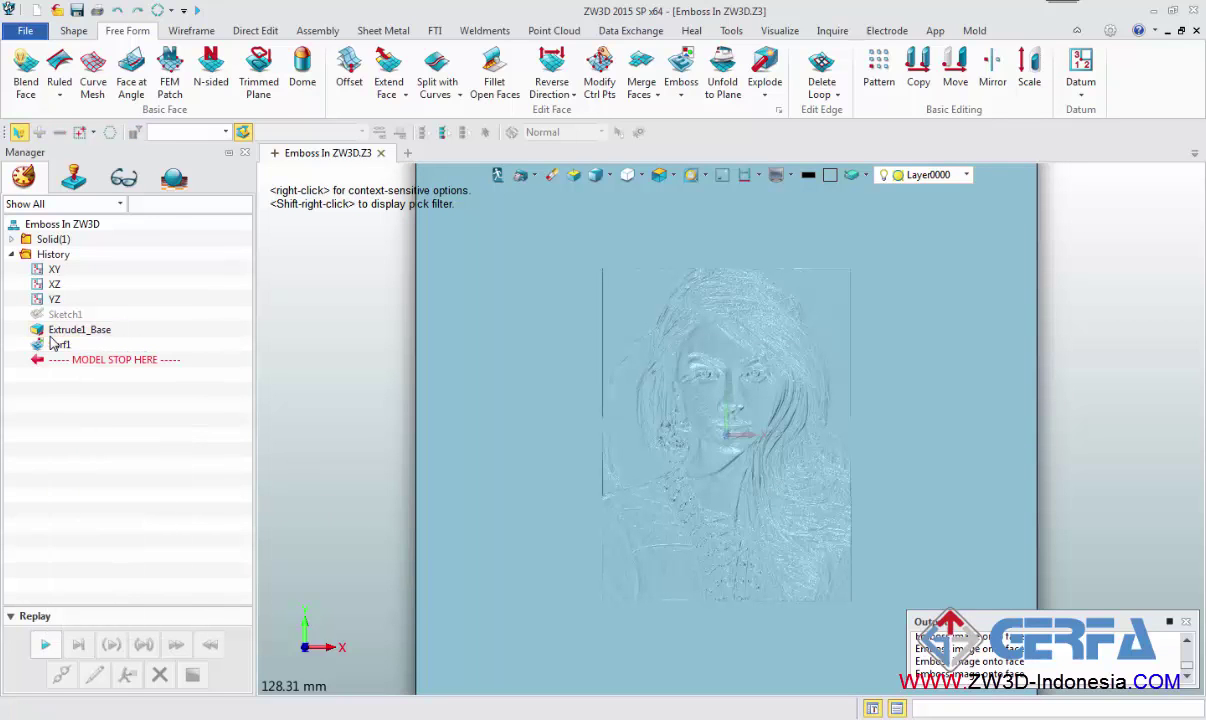
double_click(55, 344)
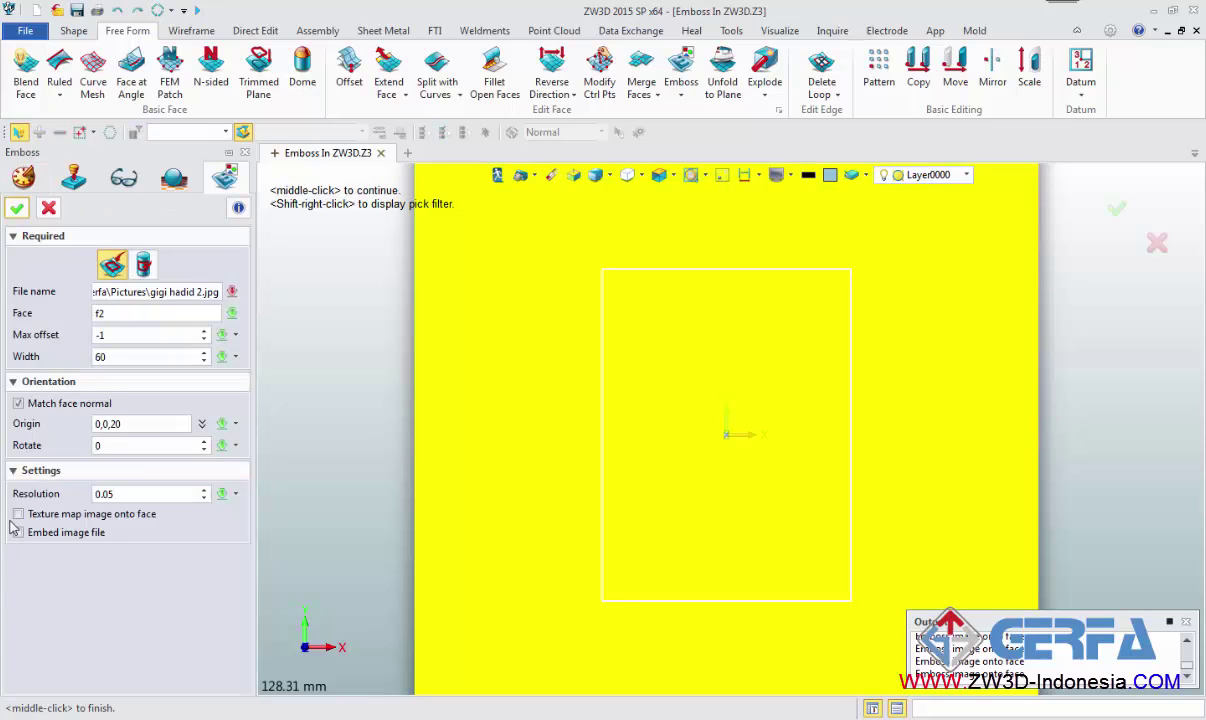
click(18, 515)
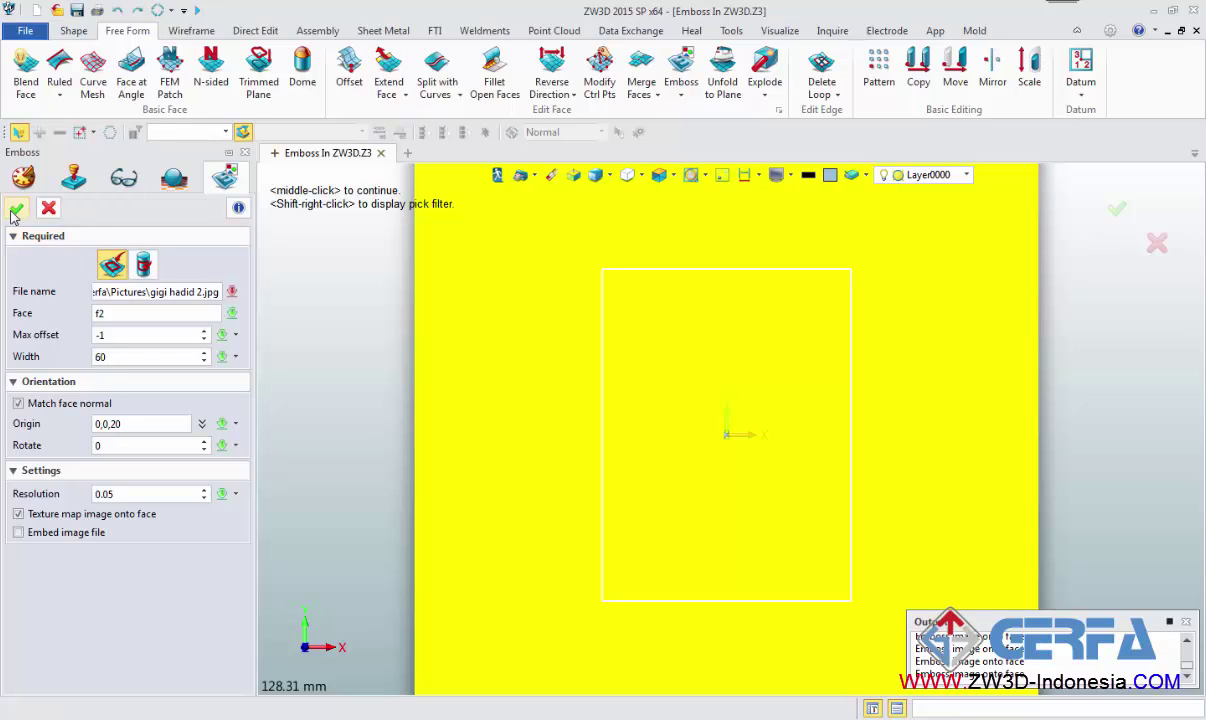
click(15, 211)
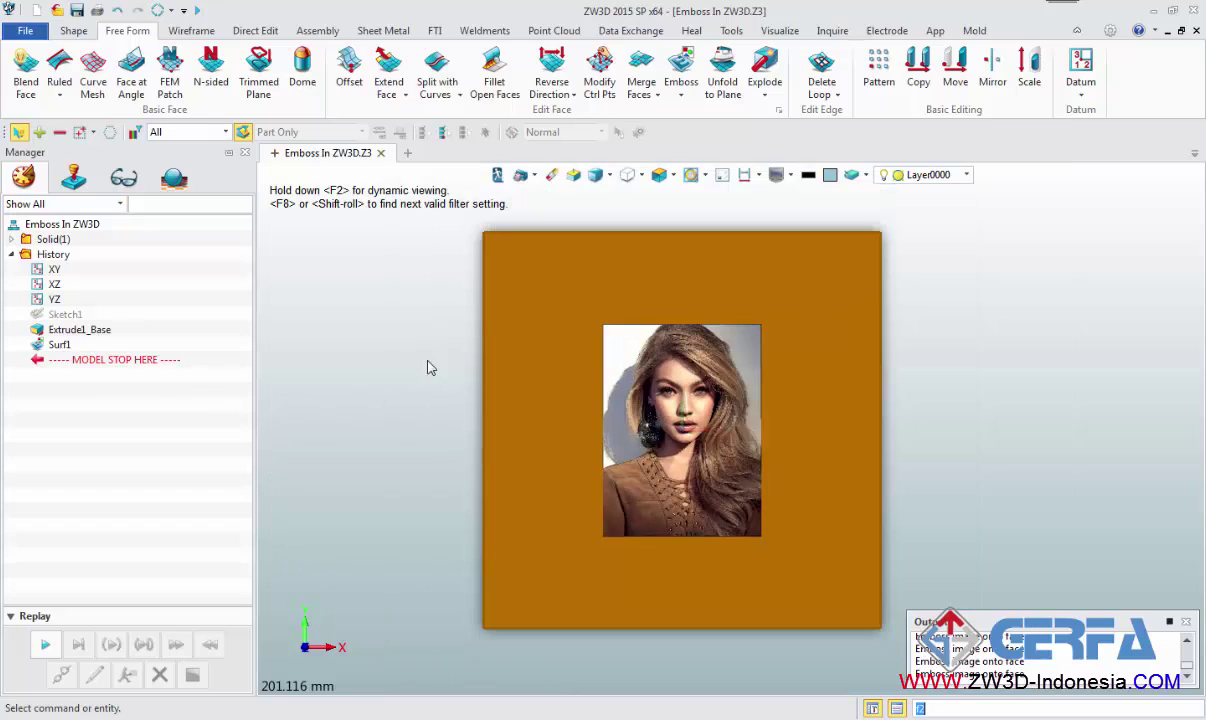
- Switch the ribbon to the Shape tools with the photo-textured portrait block complete
click(88, 33)
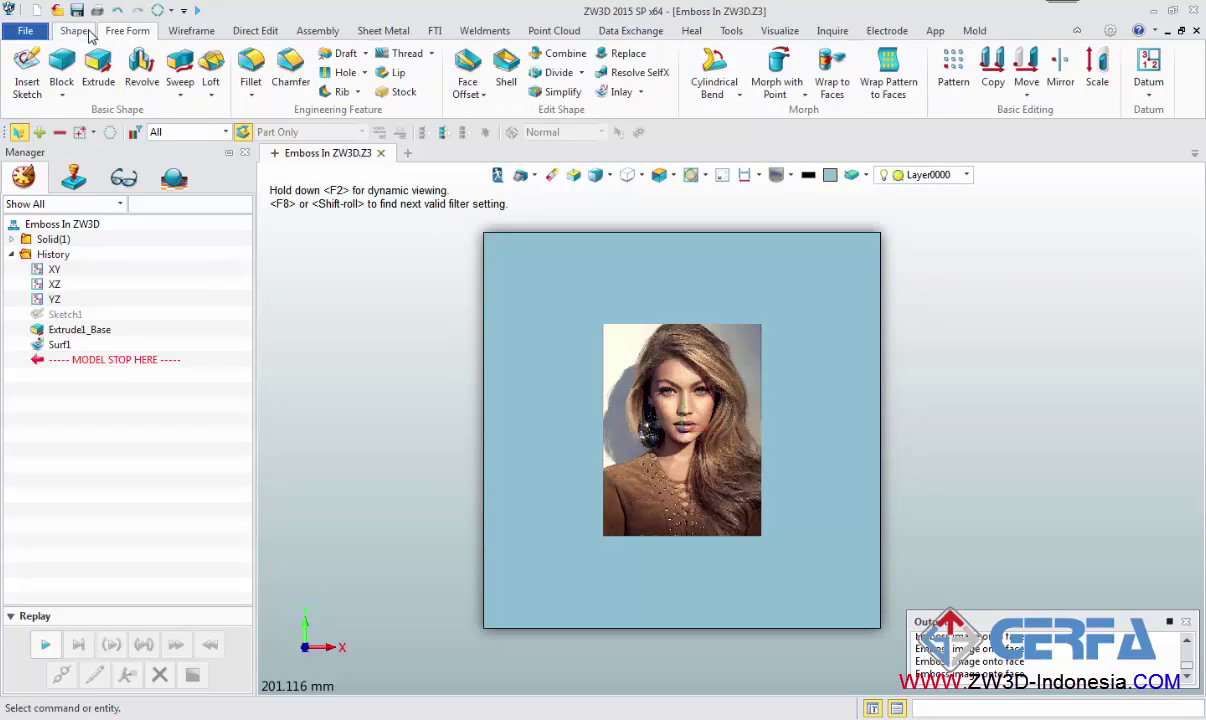